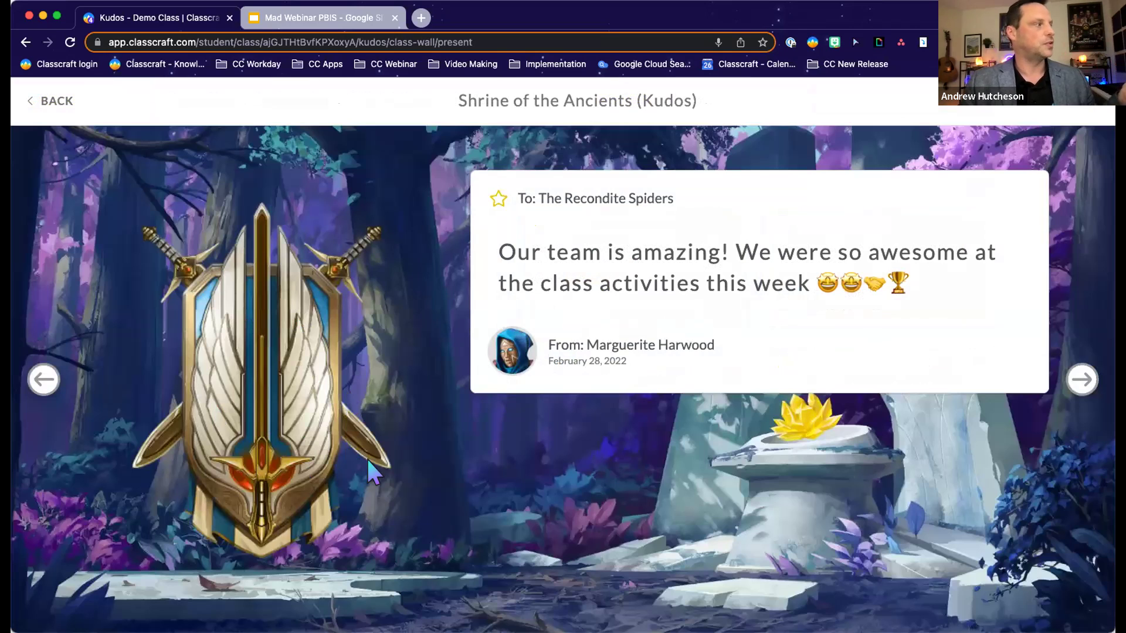
Advance the kudos presentation by one message, exit to the Class Wall and look through the posted kudos.
{"action": "left_click", "coordinate": [1082, 380]}
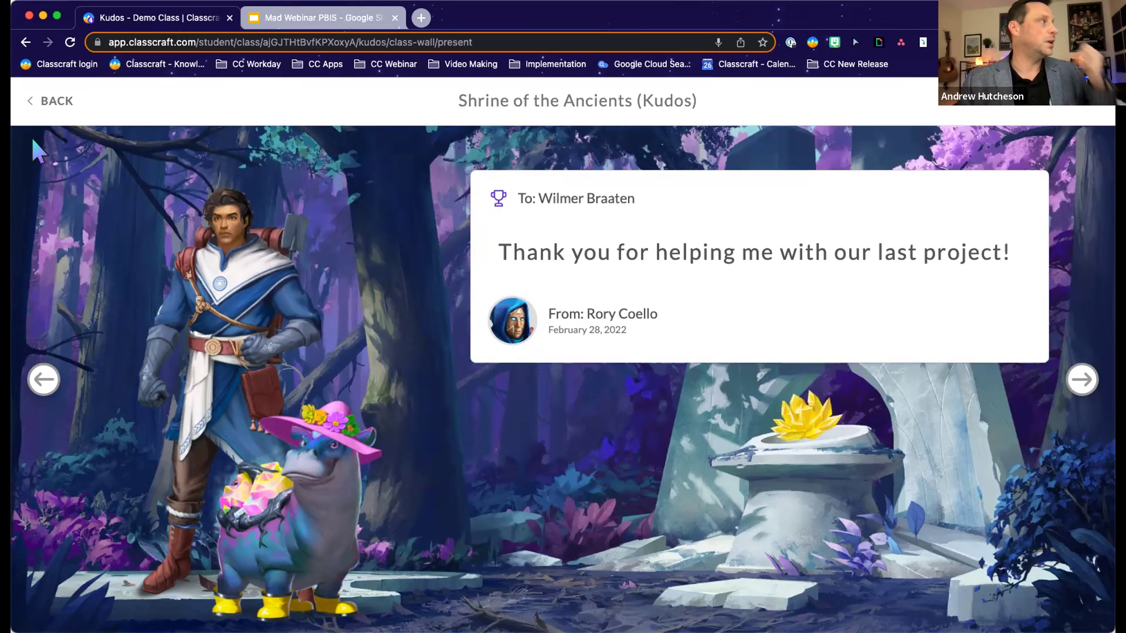
{"action": "left_click", "coordinate": [47, 105]}
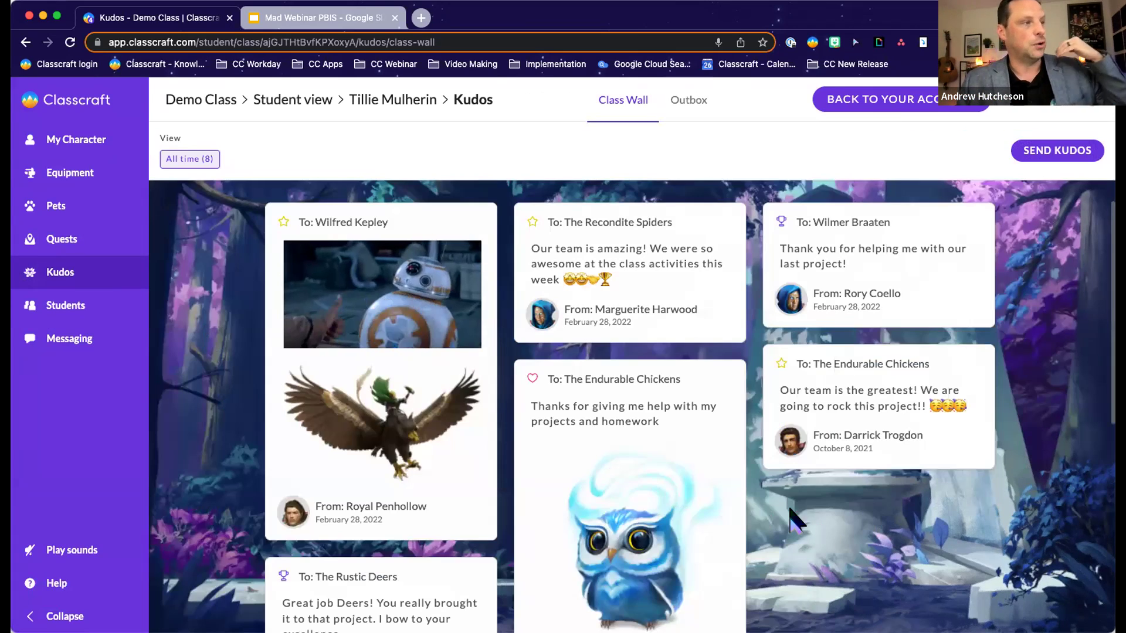
{"action": "scroll", "coordinate": [762, 507], "scroll_direction": "down", "scroll_amount": 3}
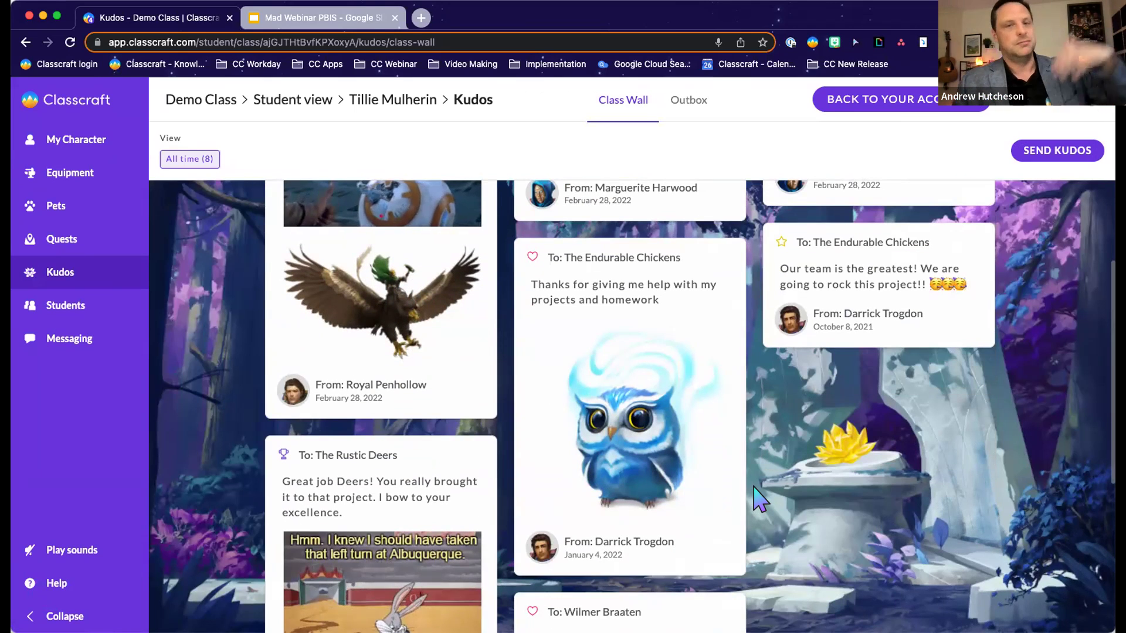
{"action": "scroll", "coordinate": [756, 499], "scroll_direction": "up", "scroll_amount": 3}
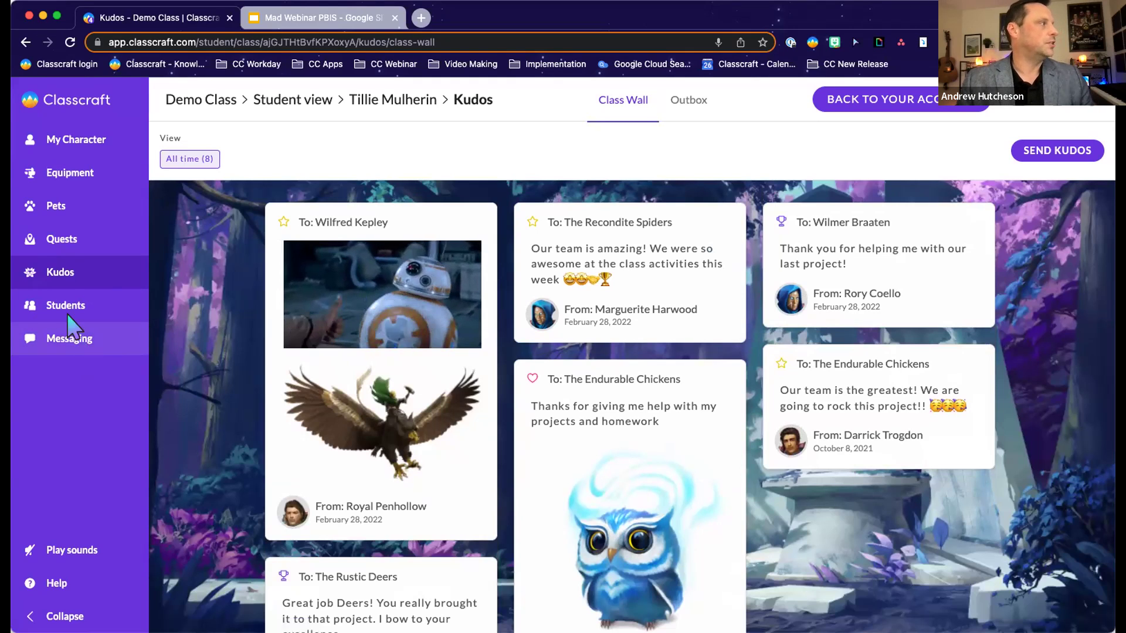
Leave the student view for the teacher account and close the student's profile to reach the Class Dashboard.
{"action": "left_click", "coordinate": [874, 101]}
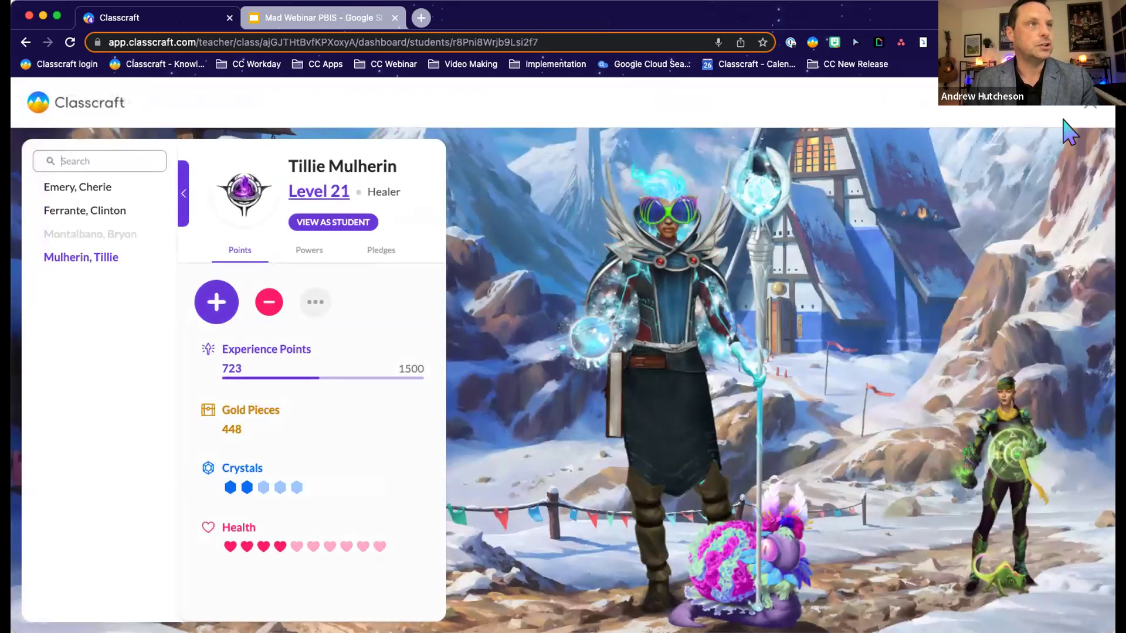
{"action": "left_click", "coordinate": [1089, 106]}
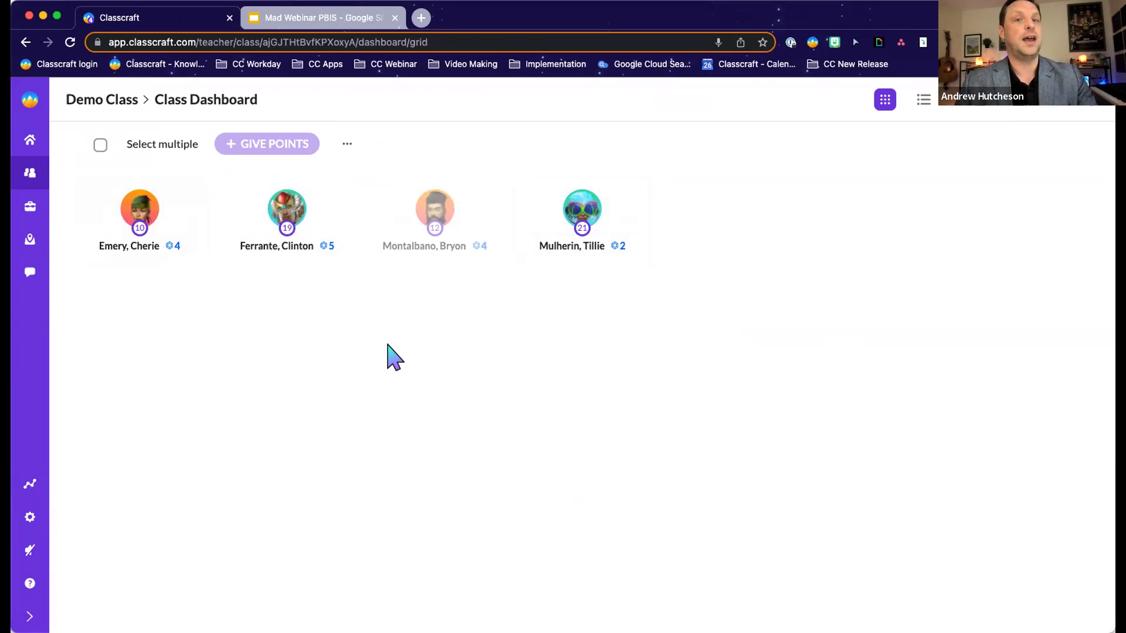
Open the class's Quests map and filter it to show only active quests.
{"action": "left_click", "coordinate": [30, 240]}
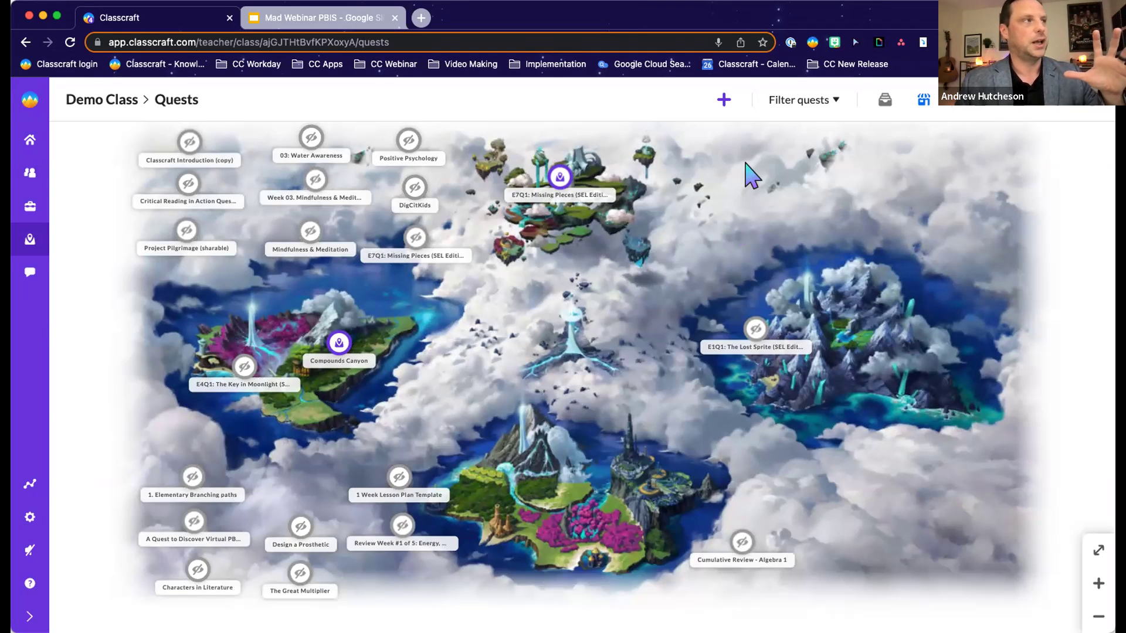
{"action": "left_click", "coordinate": [798, 100]}
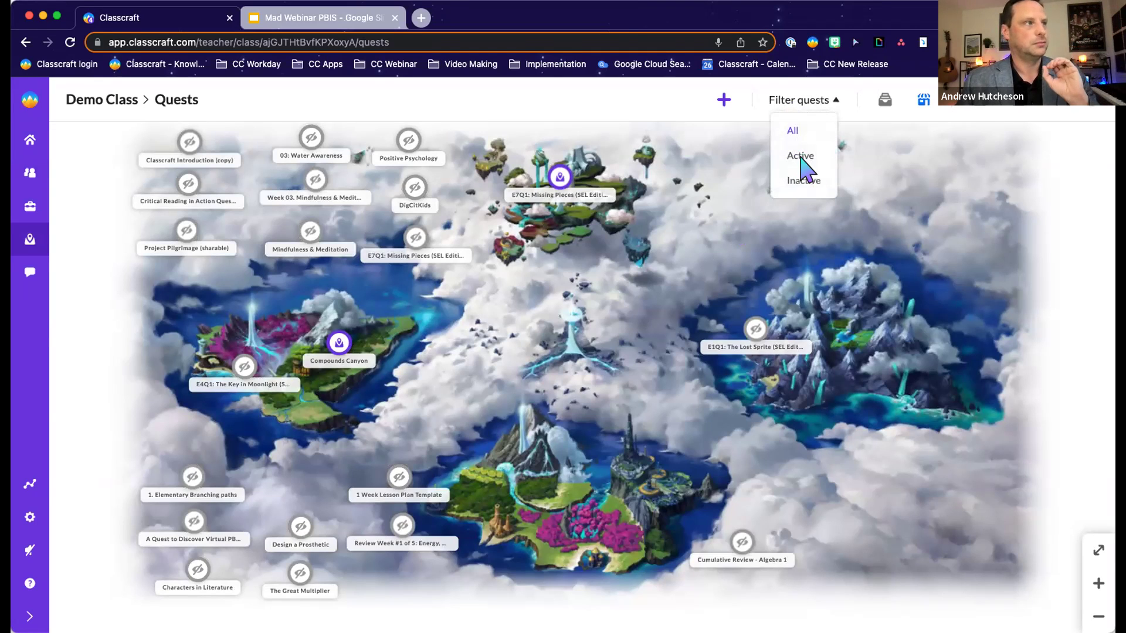
{"action": "left_click", "coordinate": [801, 158]}
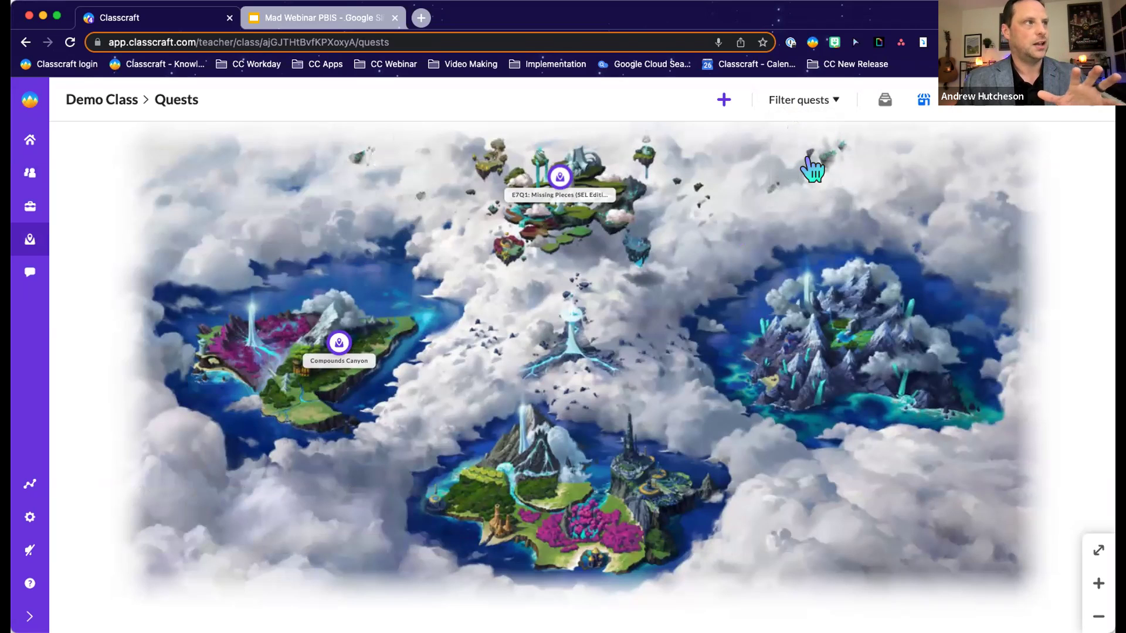
Open the Compounds Canyon quest from the quests map.
{"action": "left_click", "coordinate": [1099, 583]}
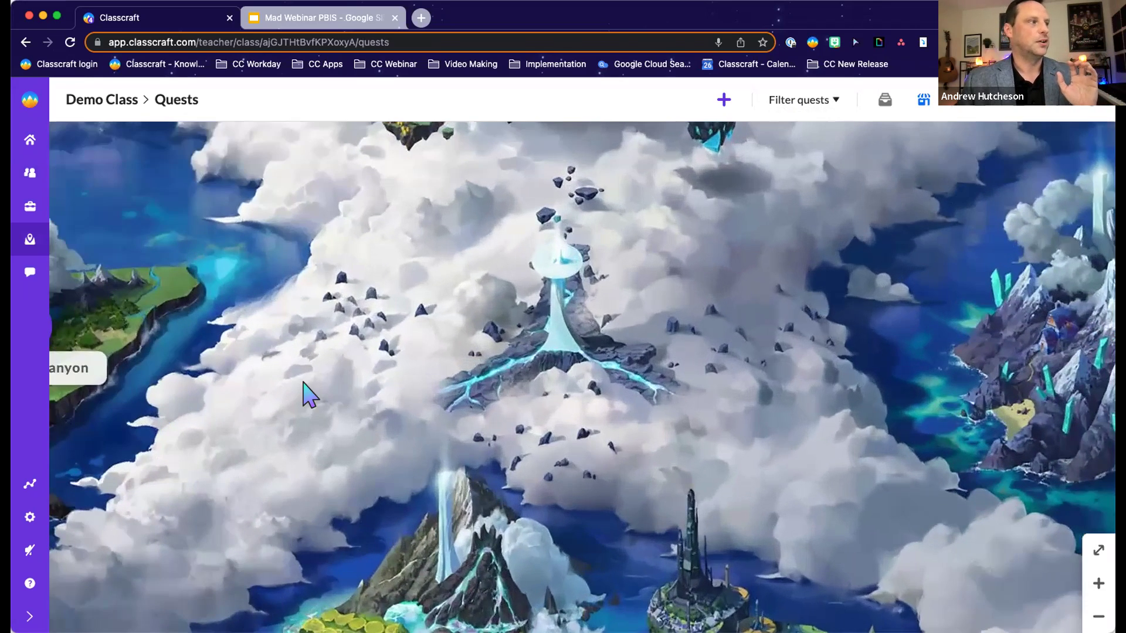
{"action": "left_click_drag", "start_coordinate": [301, 394], "coordinate": [794, 296]}
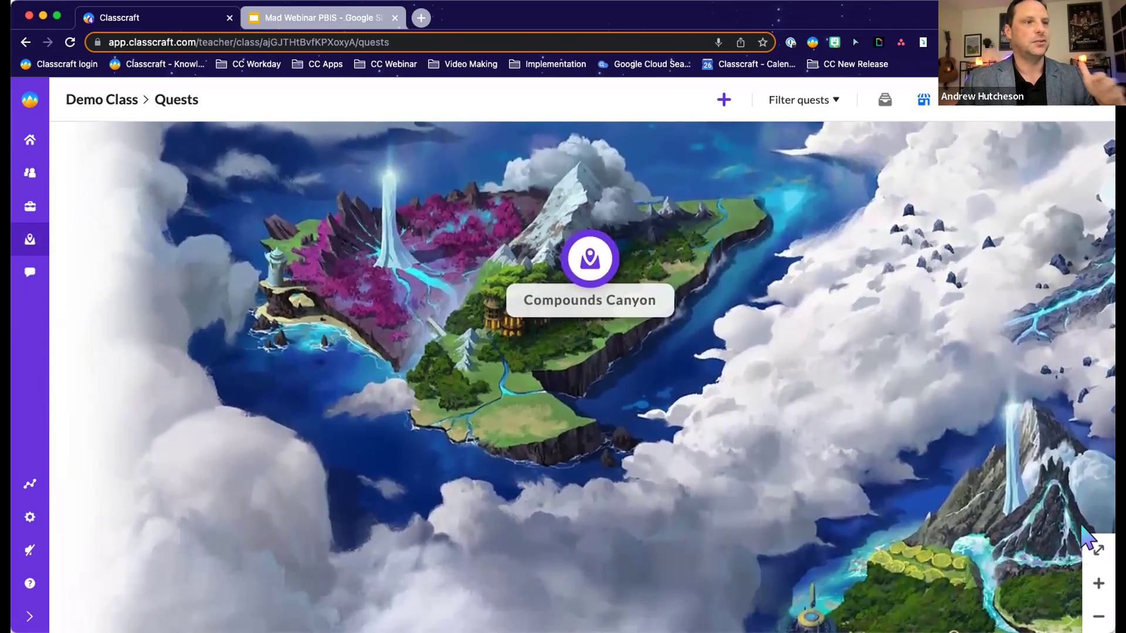
{"action": "left_click", "coordinate": [589, 271]}
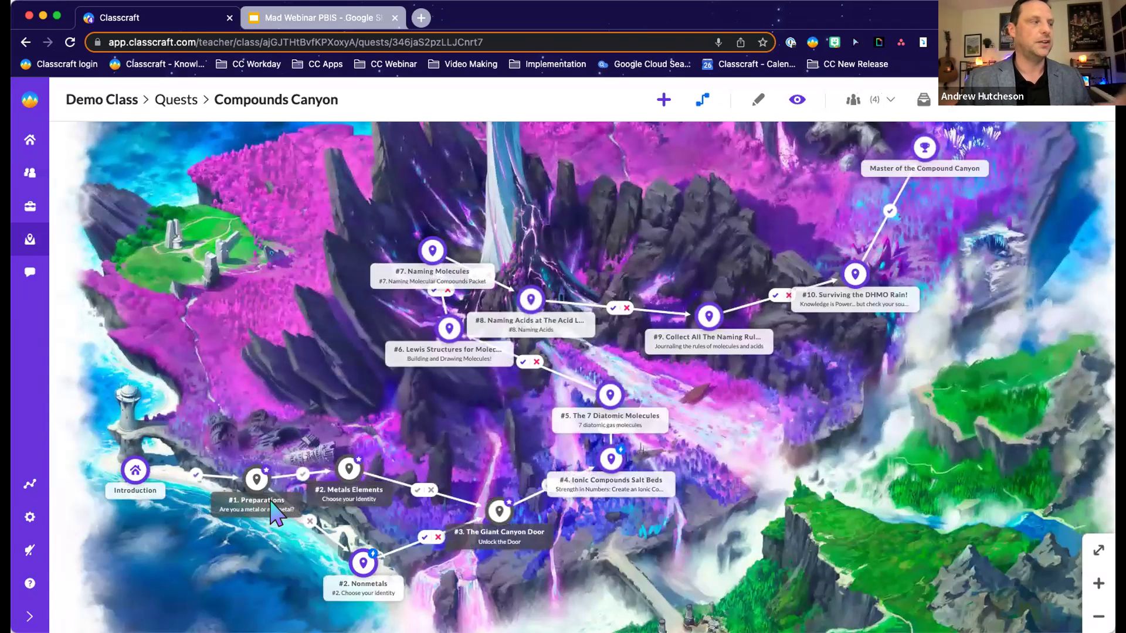
Locate the objective #4. Ionic Compounds Salt Beds on the quest path and open its overview.
{"action": "left_click", "coordinate": [1098, 584]}
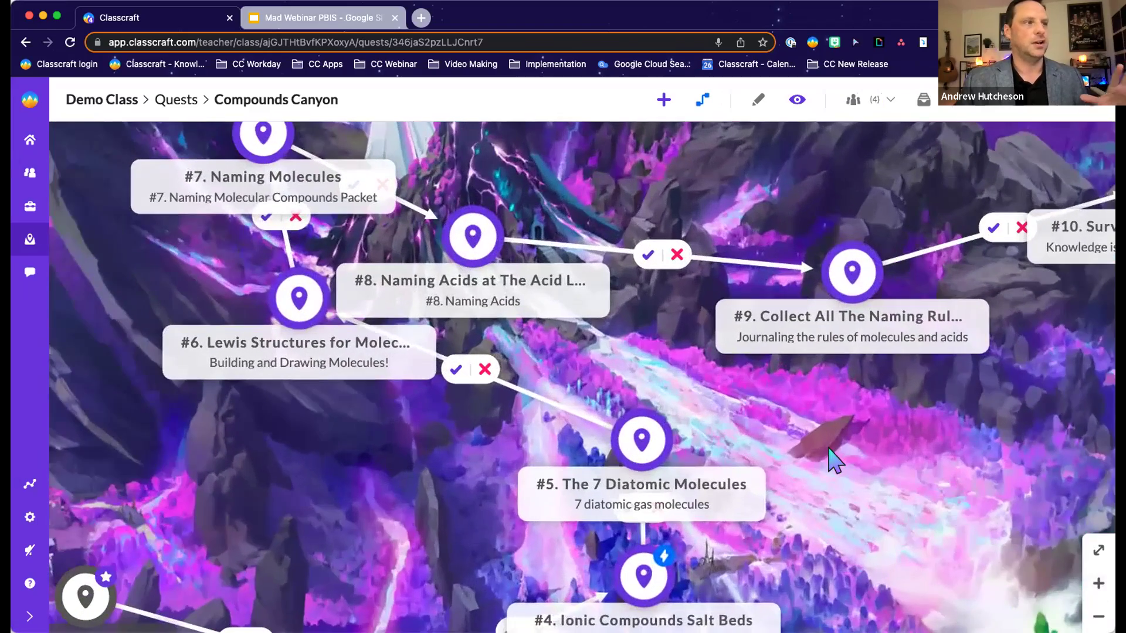
{"action": "left_click_drag", "start_coordinate": [833, 461], "coordinate": [1114, 270]}
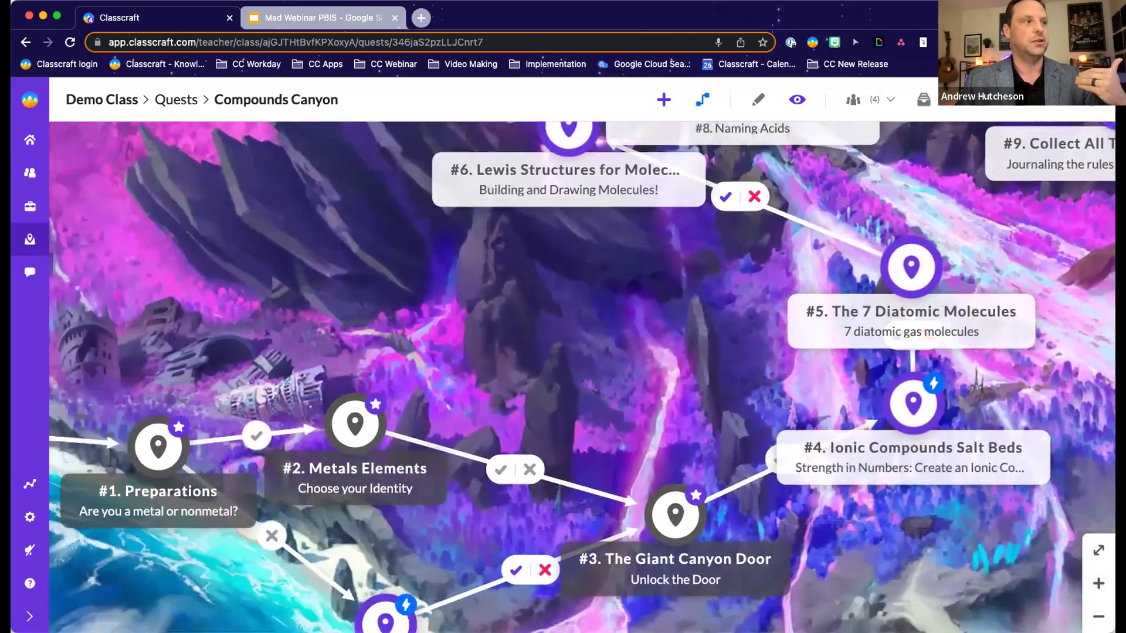
{"action": "left_click_drag", "start_coordinate": [730, 275], "coordinate": [312, 346]}
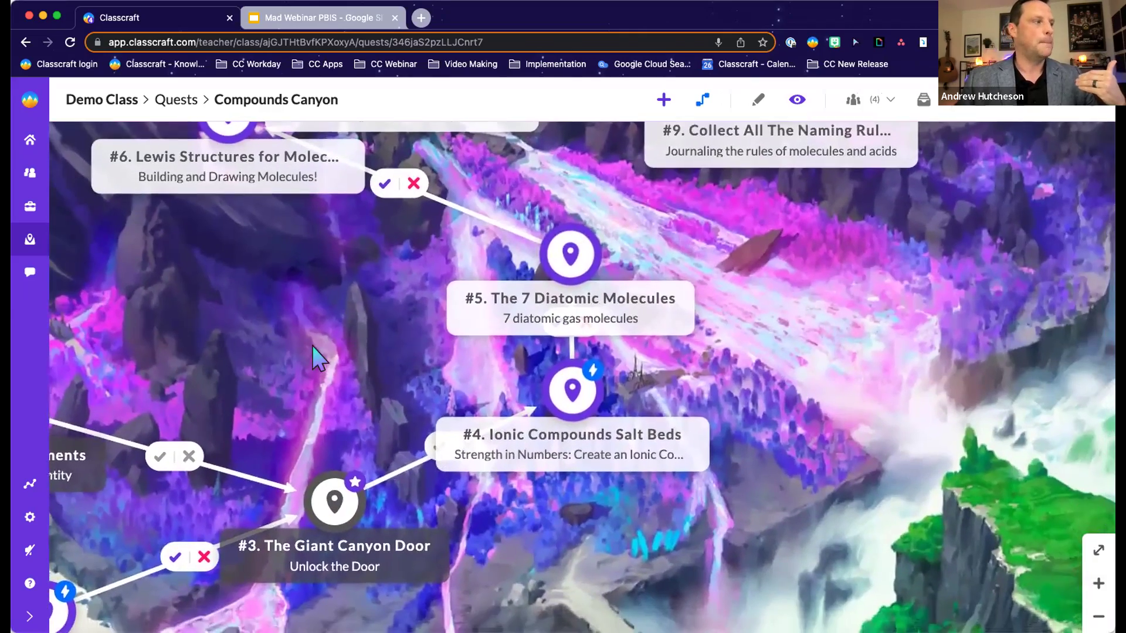
{"action": "mouse_move", "coordinate": [563, 370]}
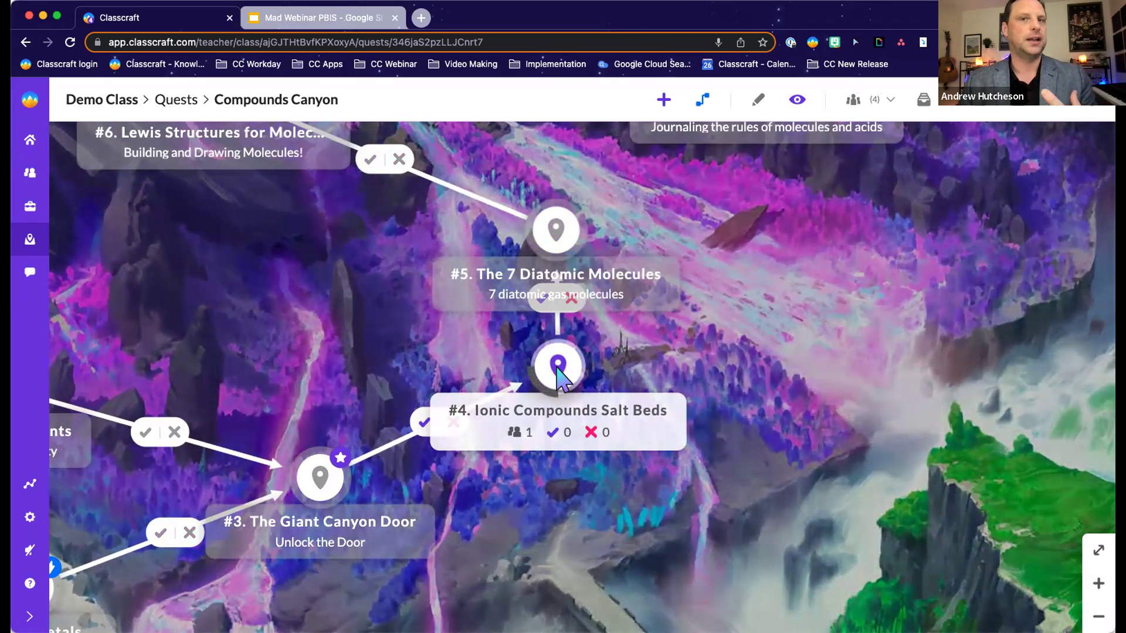
{"action": "left_click", "coordinate": [558, 369]}
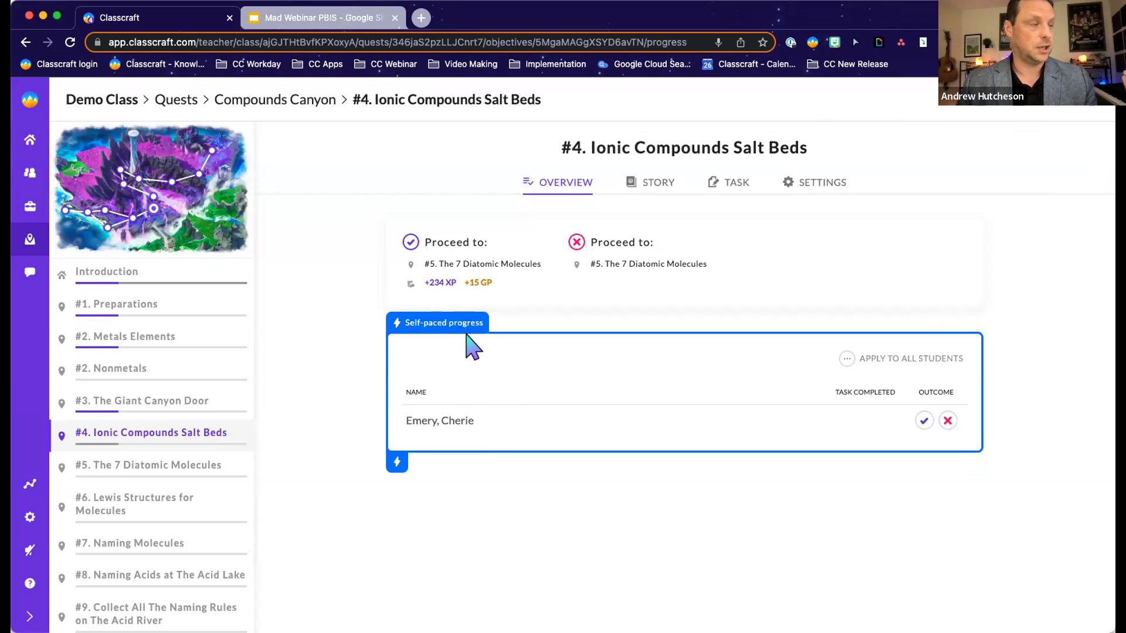
Review the student progress overviews for the Introduction, #1. Preparations and #2. Metals Elements objectives.
{"action": "left_click", "coordinate": [176, 274]}
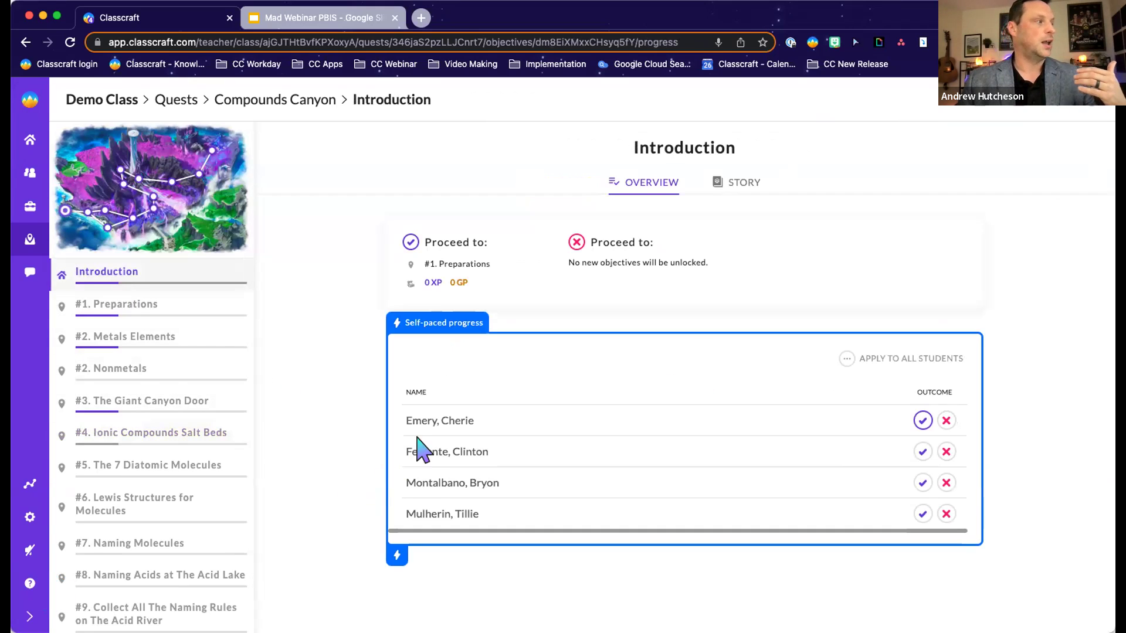
{"action": "left_click", "coordinate": [123, 305]}
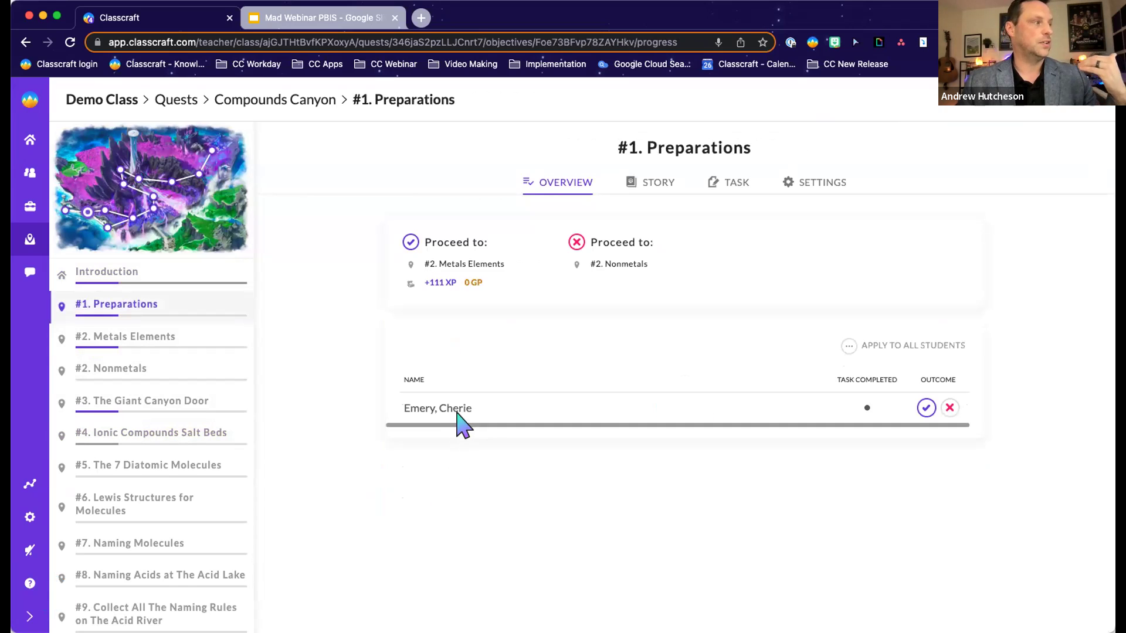
{"action": "left_click", "coordinate": [155, 338]}
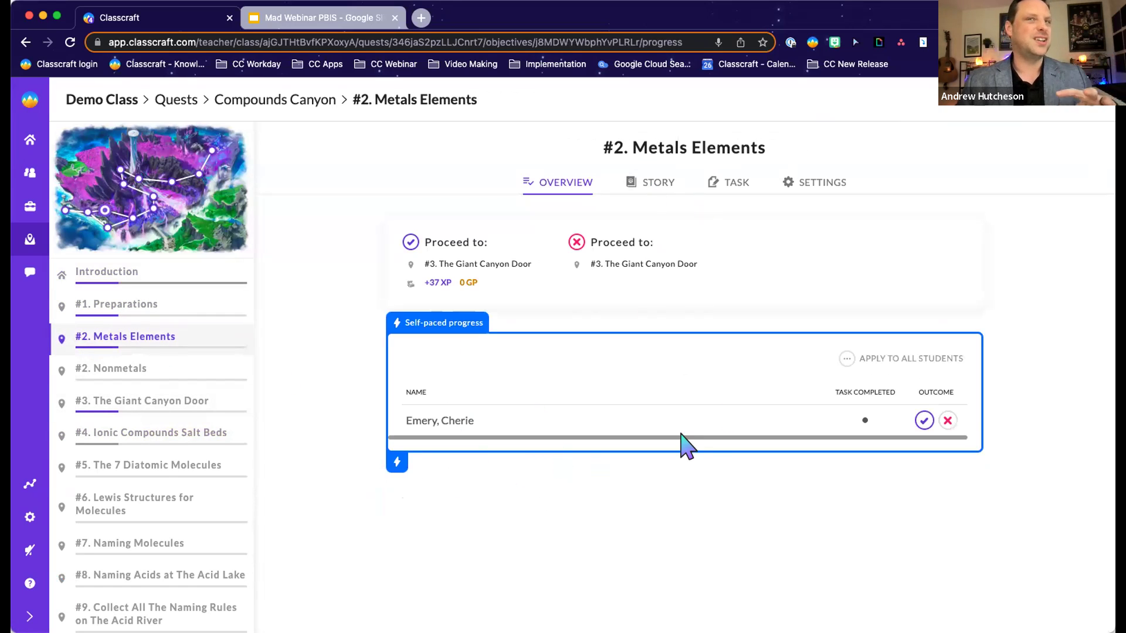
Read the #2. Metals Elements story and task, plus the tasks for #2. Nonmetals and #3. The Giant Canyon Door.
{"action": "left_click", "coordinate": [649, 183]}
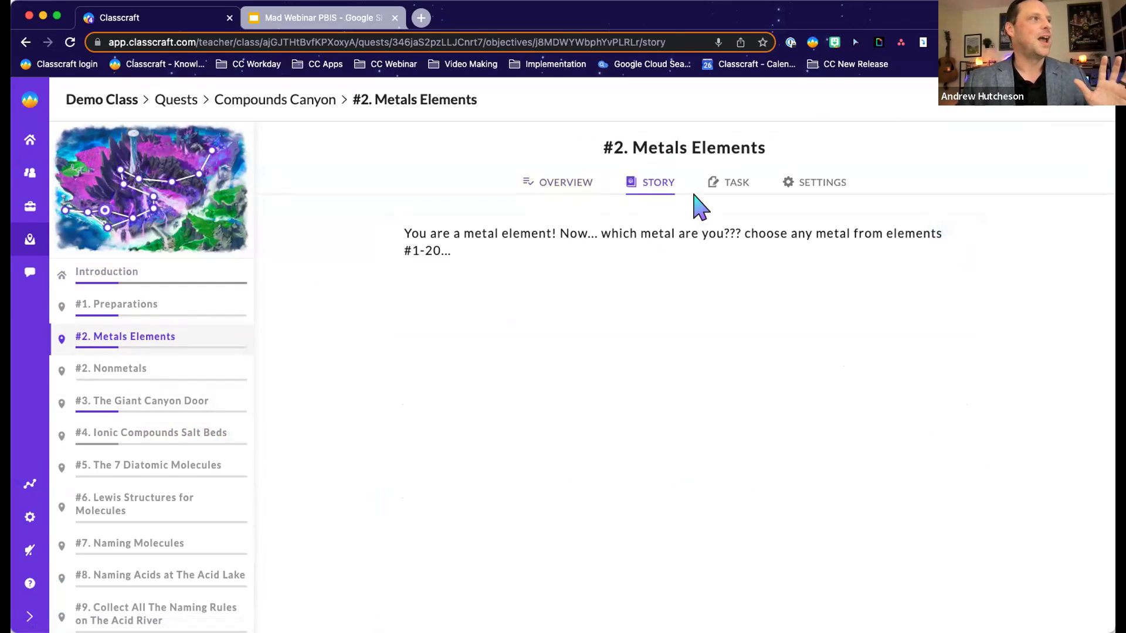
{"action": "left_click", "coordinate": [726, 185]}
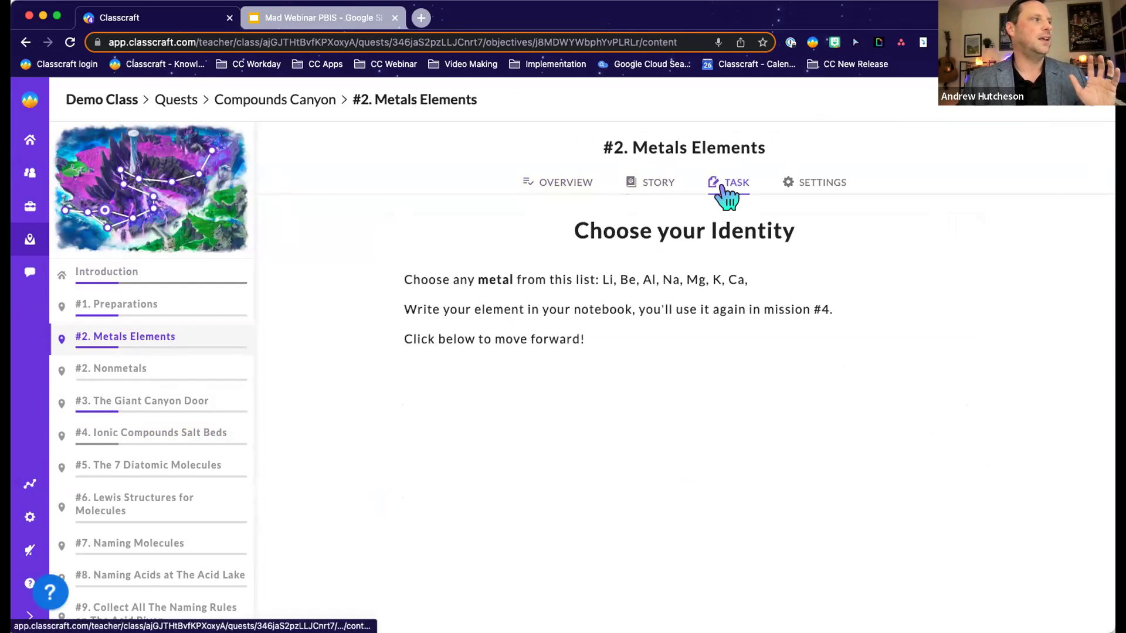
{"action": "left_click", "coordinate": [125, 374]}
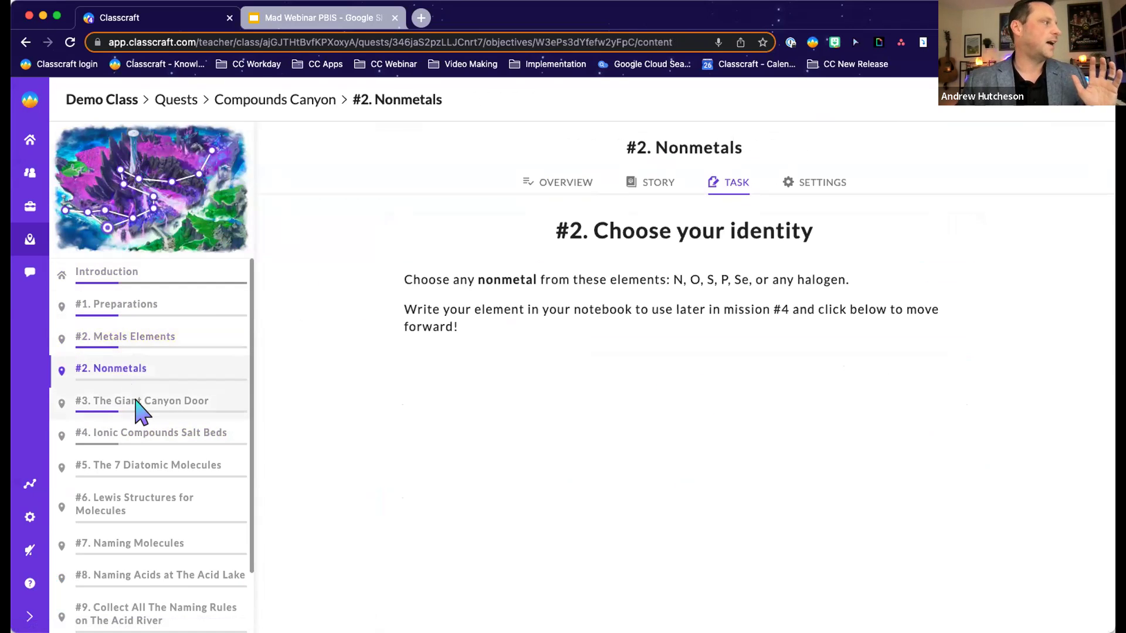
{"action": "left_click", "coordinate": [138, 403]}
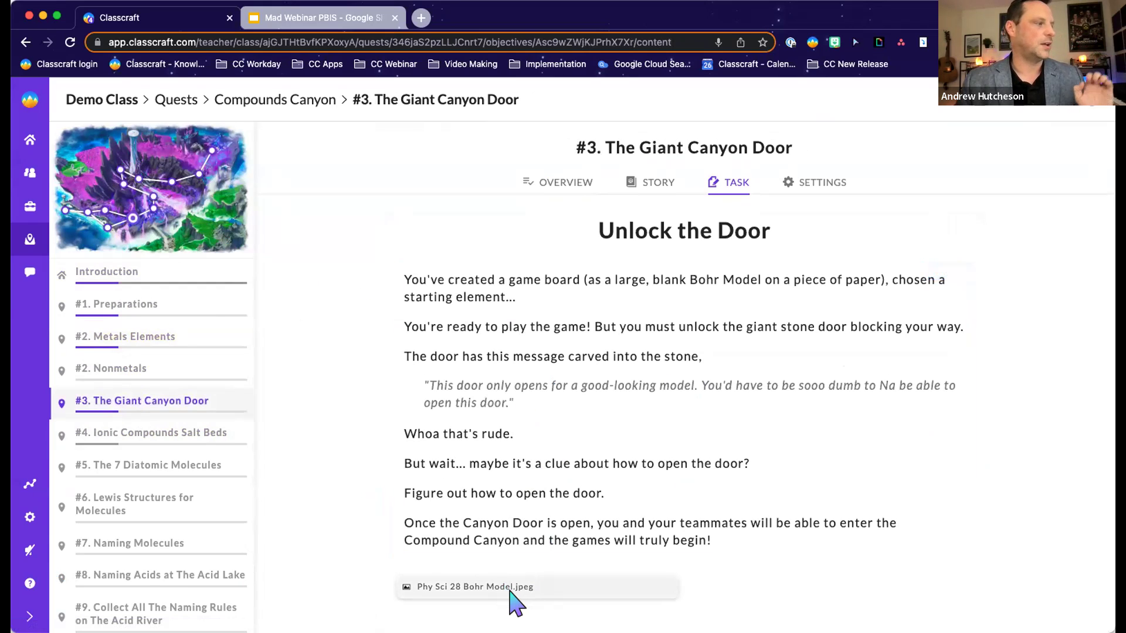
Examine the task instructions and embedded Bohr model videos of objective #4. Ionic Compounds Salt Beds.
{"action": "left_click", "coordinate": [143, 444]}
{"action": "scroll", "coordinate": [734, 375], "scroll_direction": "down", "scroll_amount": 5}
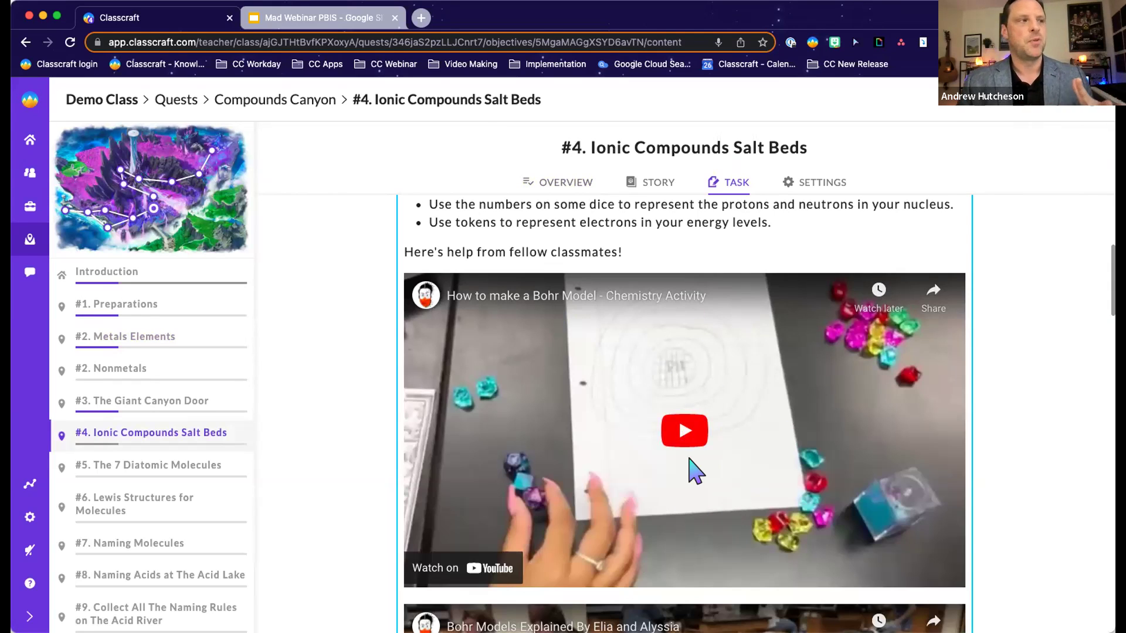
{"action": "scroll", "coordinate": [692, 446], "scroll_direction": "up", "scroll_amount": 2}
{"action": "scroll", "coordinate": [729, 381], "scroll_direction": "up", "scroll_amount": 4}
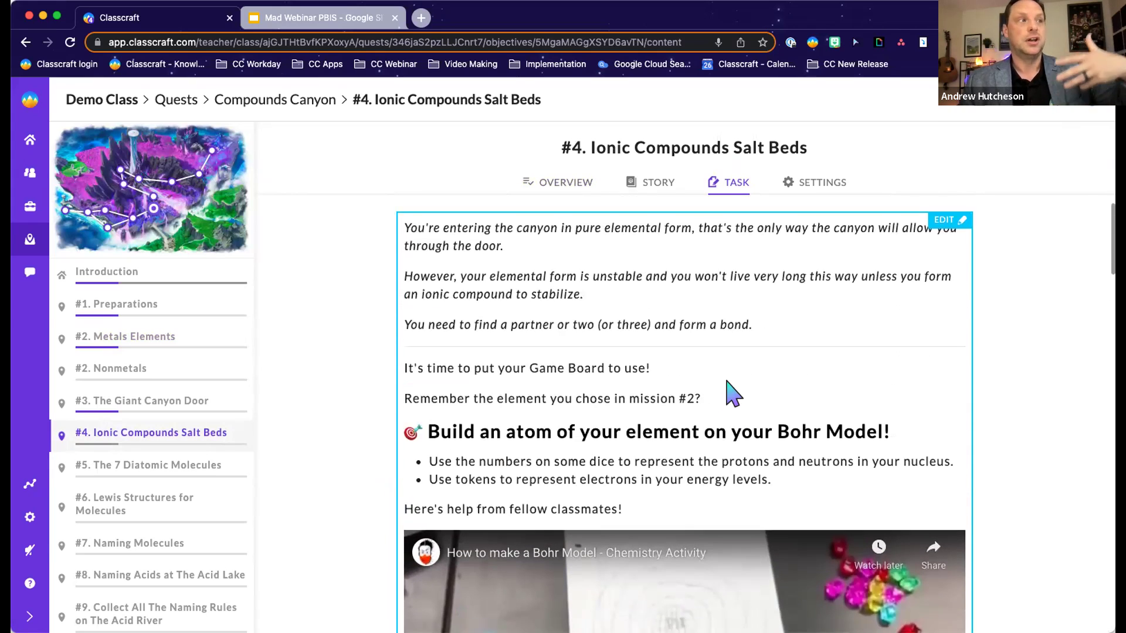
{"action": "scroll", "coordinate": [744, 481], "scroll_direction": "up", "scroll_amount": 1}
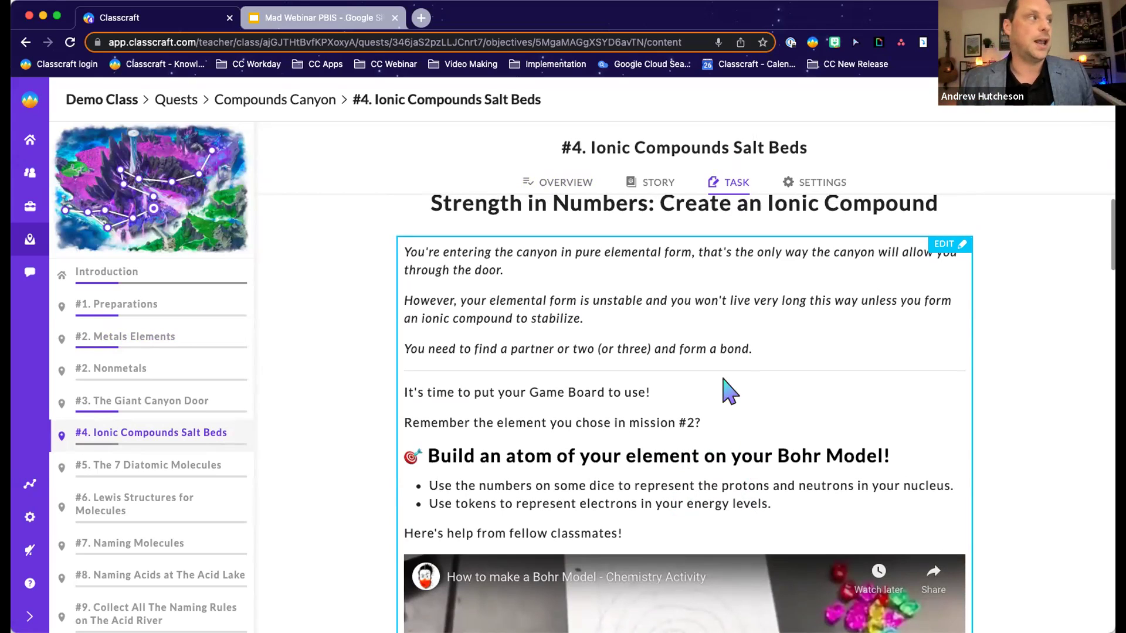
Read the story of #4. Ionic Compounds Salt Beds and return to its task content.
{"action": "left_click", "coordinate": [650, 187]}
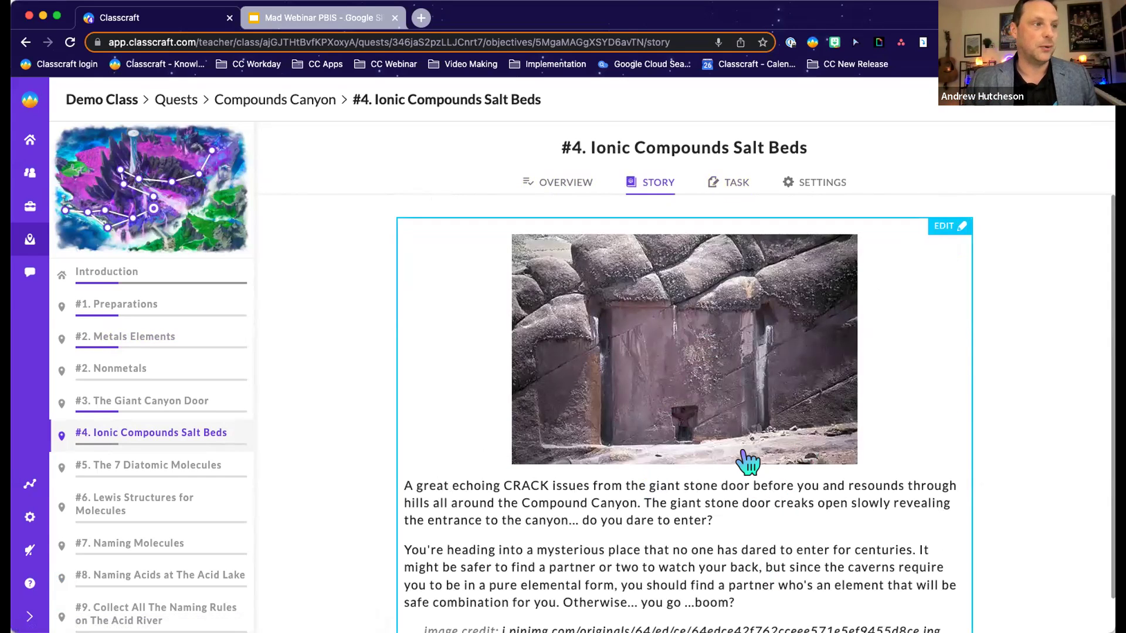
{"action": "scroll", "coordinate": [748, 464], "scroll_direction": "down", "scroll_amount": 1}
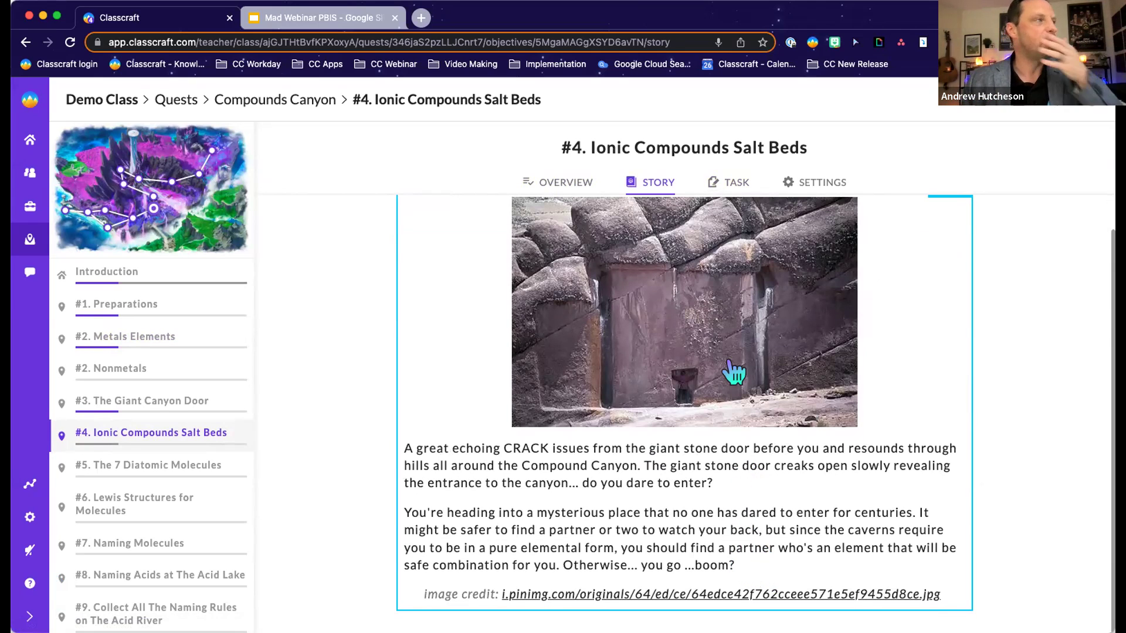
{"action": "left_click", "coordinate": [734, 183]}
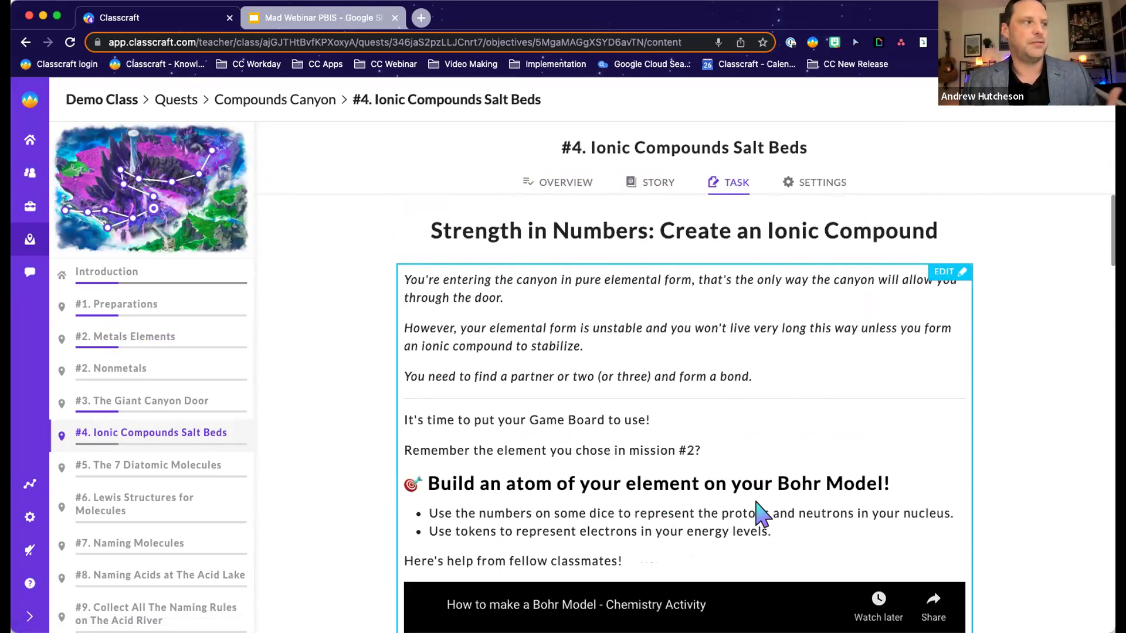
{"action": "scroll", "coordinate": [752, 464], "scroll_direction": "down", "scroll_amount": 5}
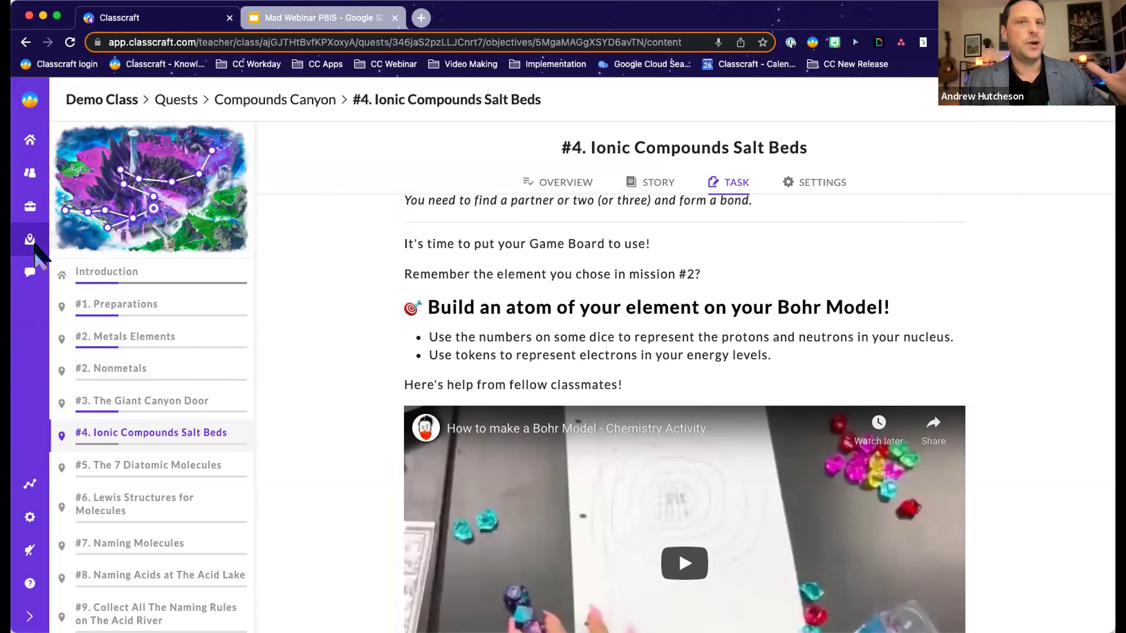
Look over the Class Tools and Class Dashboard pages, and open the game feed in the class Analytics.
{"action": "left_click", "coordinate": [26, 206]}
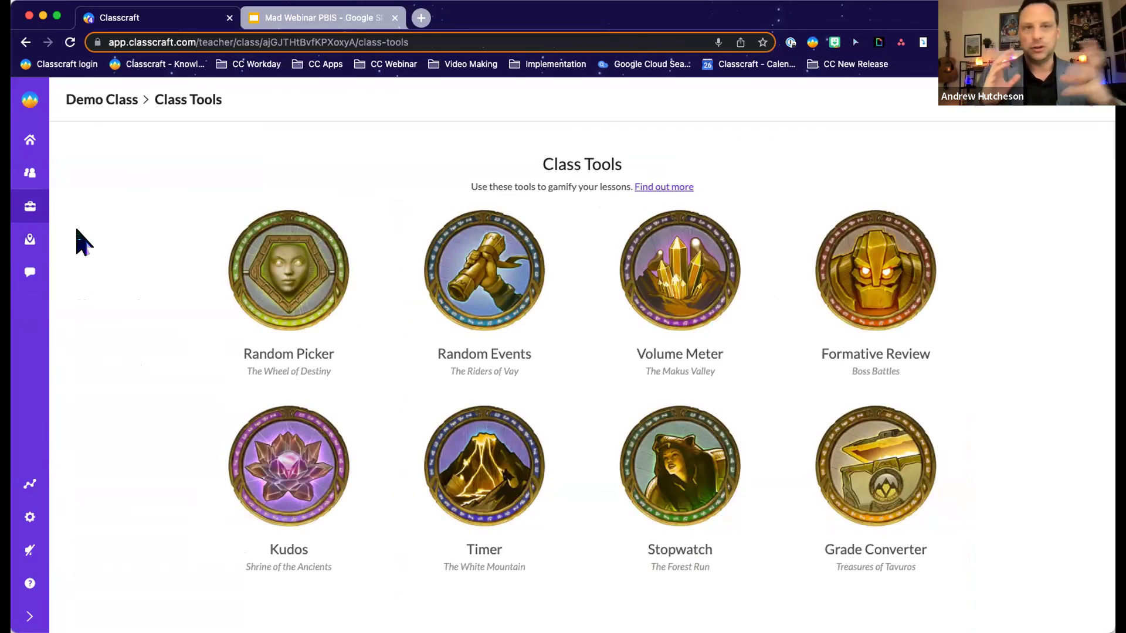
{"action": "left_click", "coordinate": [30, 172]}
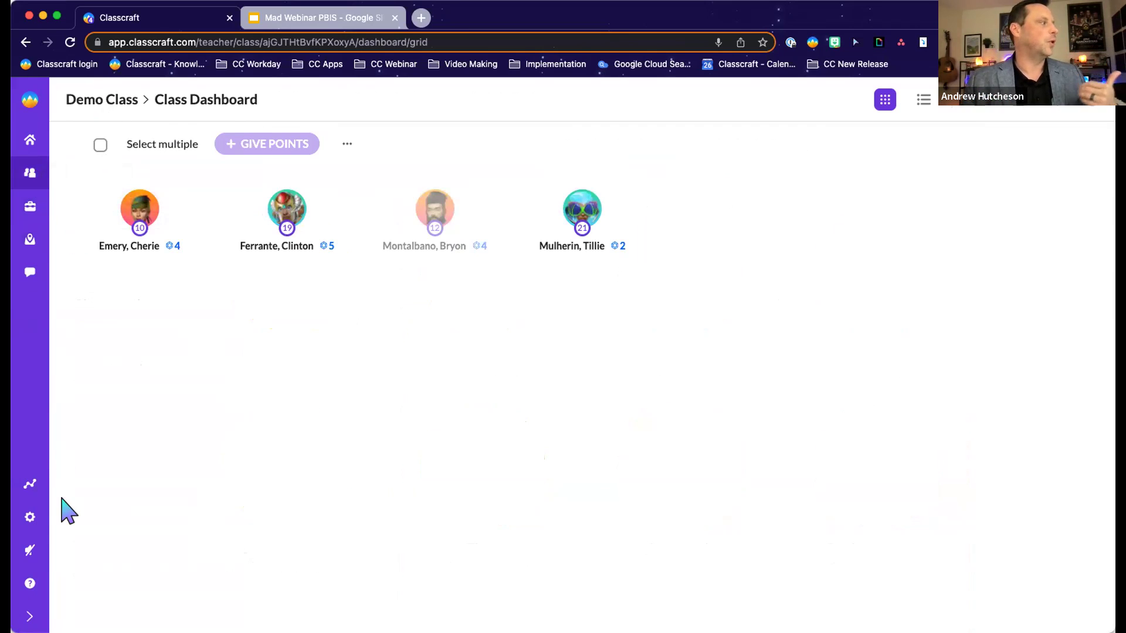
{"action": "left_click", "coordinate": [30, 617]}
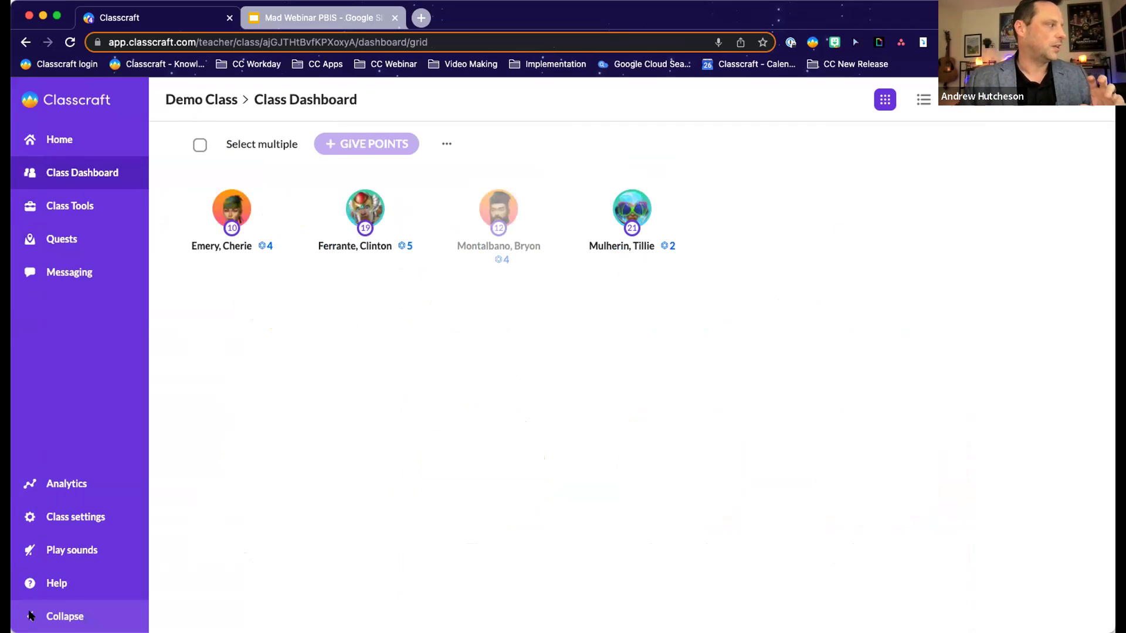
{"action": "left_click", "coordinate": [60, 485]}
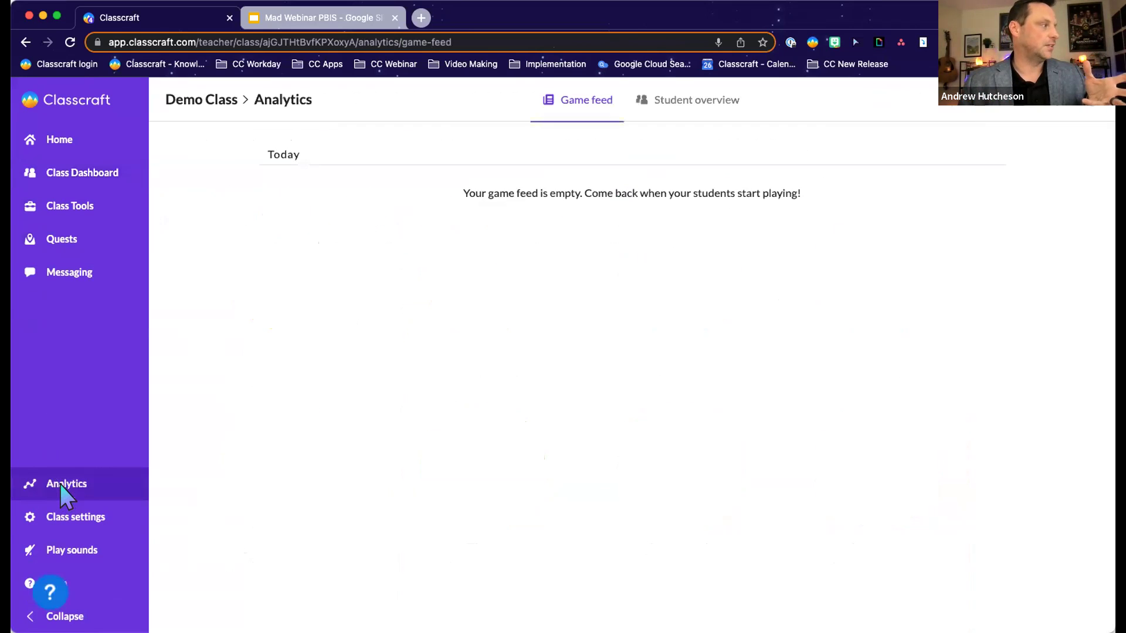
Examine the first student's Experience Points chart and top events in the Analytics student overview.
{"action": "left_click", "coordinate": [710, 100]}
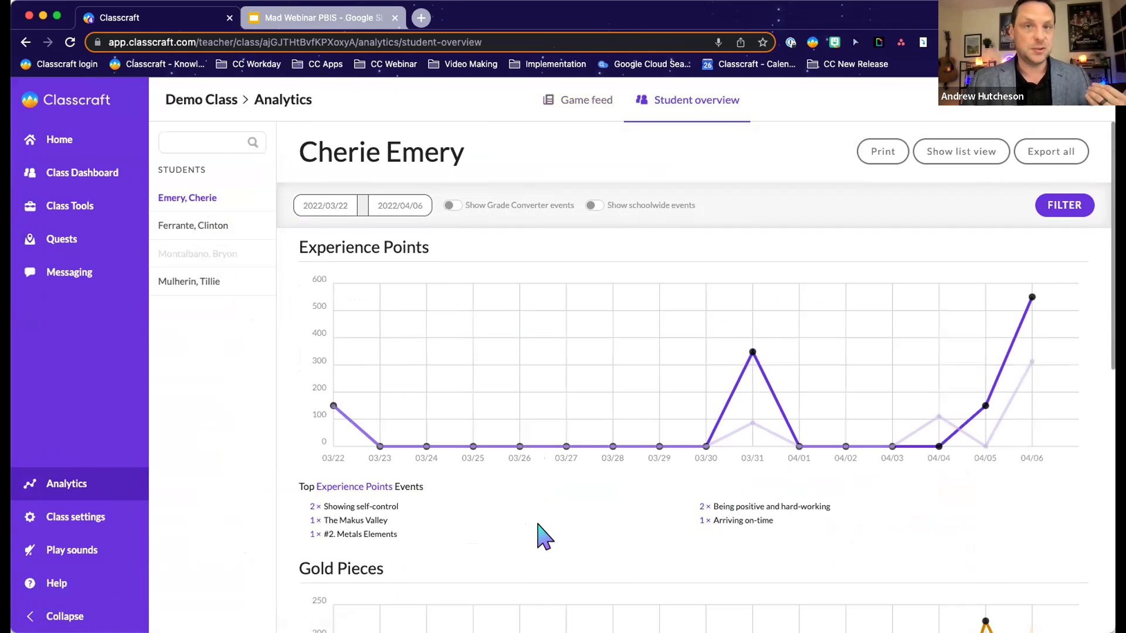
{"action": "scroll", "coordinate": [541, 522], "scroll_direction": "up", "scroll_amount": 5}
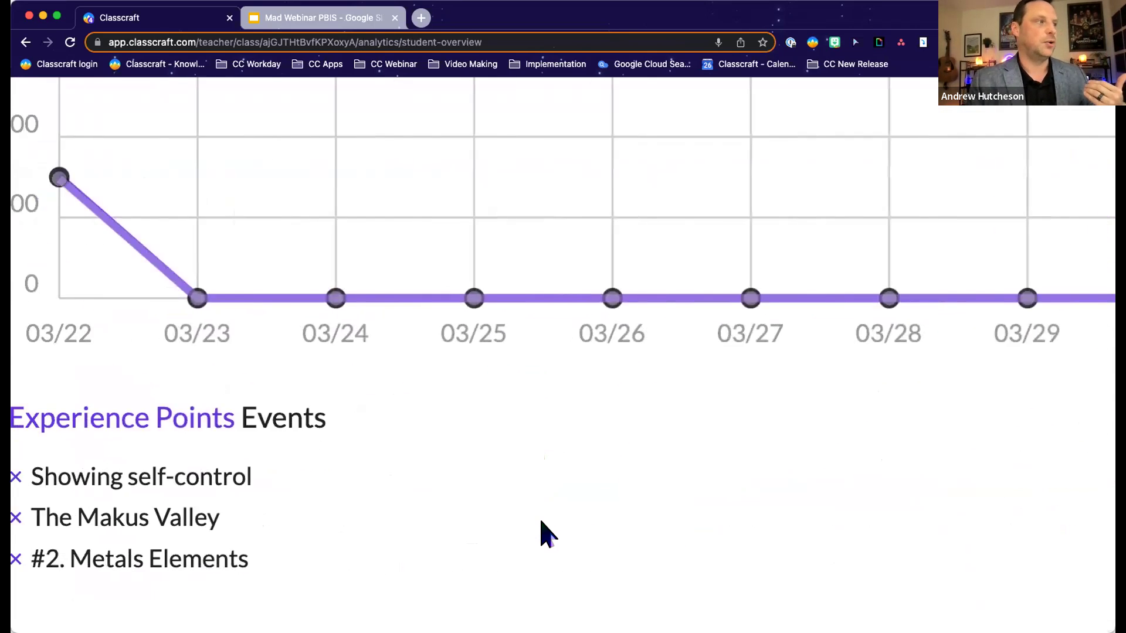
{"action": "scroll", "coordinate": [587, 499], "scroll_direction": "down", "scroll_amount": 2}
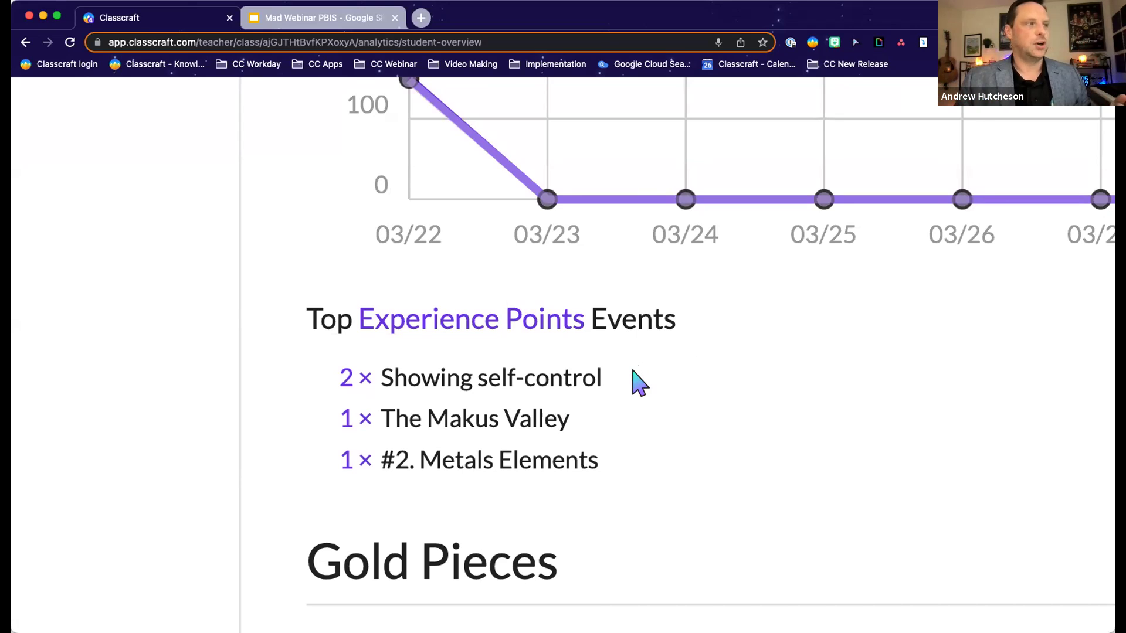
{"action": "scroll", "coordinate": [639, 375], "scroll_direction": "down", "scroll_amount": 5}
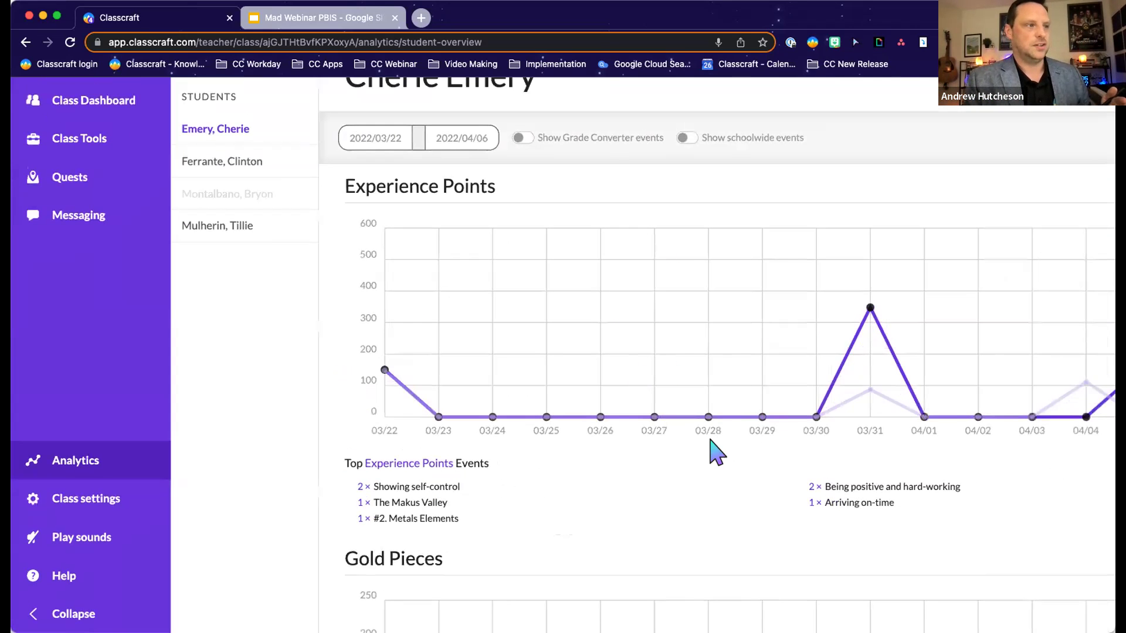
{"action": "scroll", "coordinate": [442, 515], "scroll_direction": "up", "scroll_amount": 5}
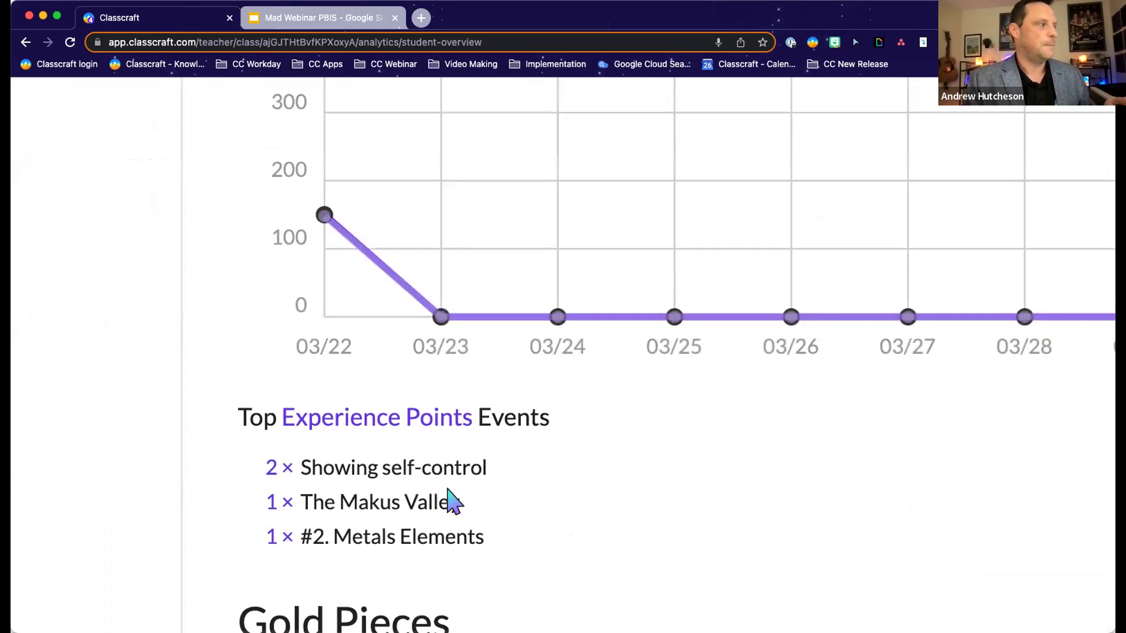
{"action": "scroll", "coordinate": [452, 503], "scroll_direction": "down", "scroll_amount": 5}
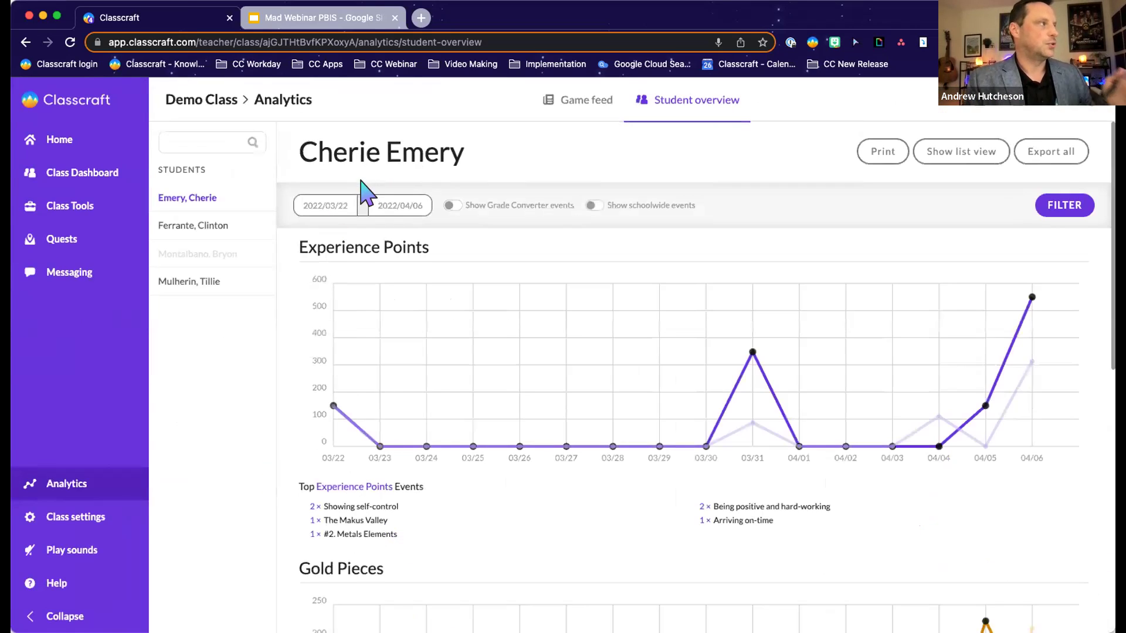
{"action": "scroll", "coordinate": [387, 534], "scroll_direction": "up", "scroll_amount": 5}
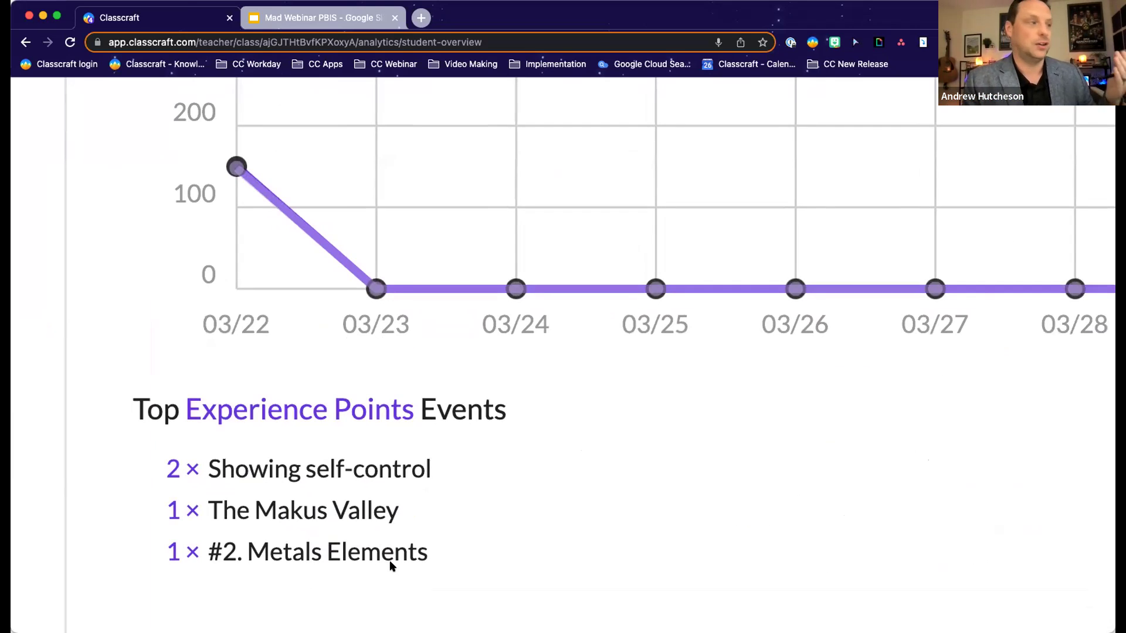
{"action": "scroll", "coordinate": [392, 566], "scroll_direction": "right", "scroll_amount": 10}
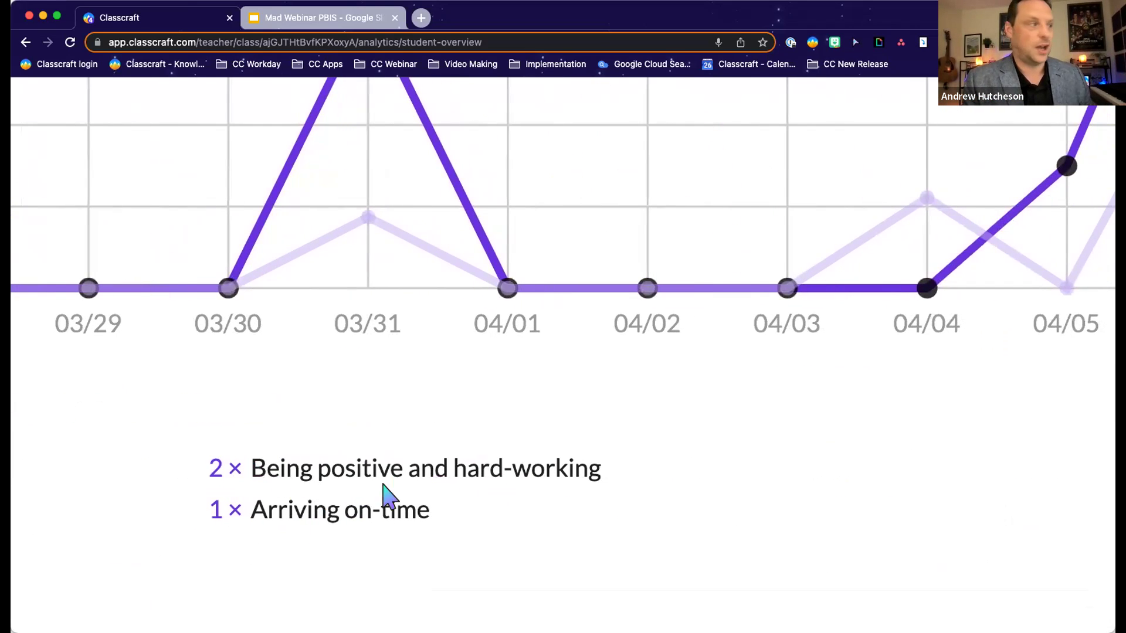
{"action": "scroll", "coordinate": [371, 534], "scroll_direction": "down", "scroll_amount": 5}
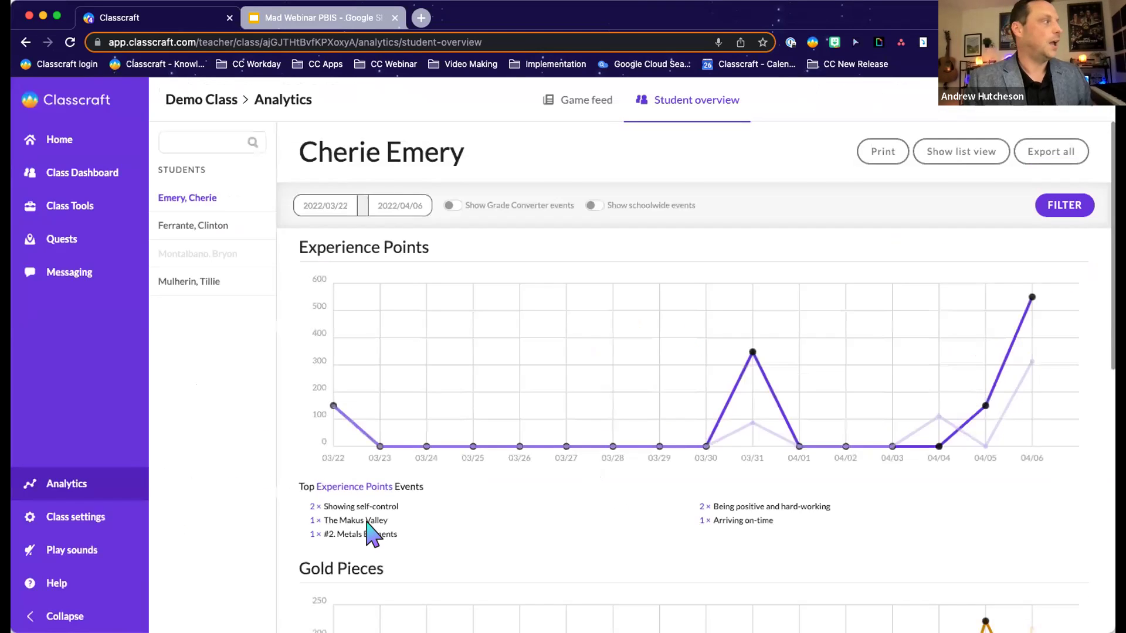
Show the last listed student's analytics as a list of XP events, and view the same list for the second student.
{"action": "left_click", "coordinate": [225, 258]}
{"action": "left_click", "coordinate": [217, 294]}
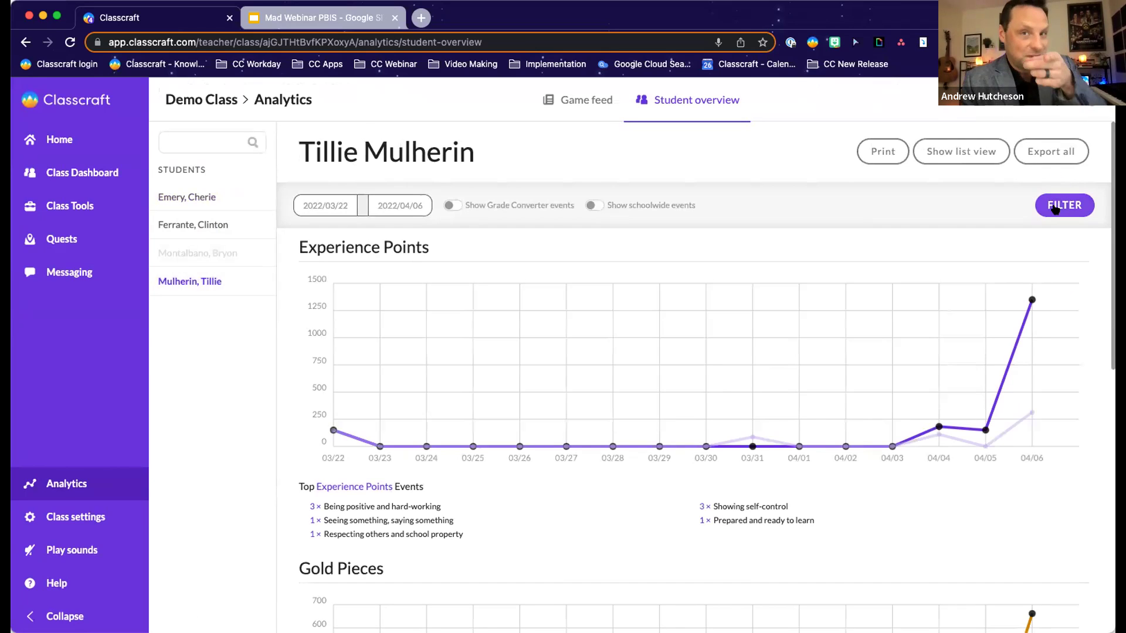
{"action": "left_click", "coordinate": [961, 159]}
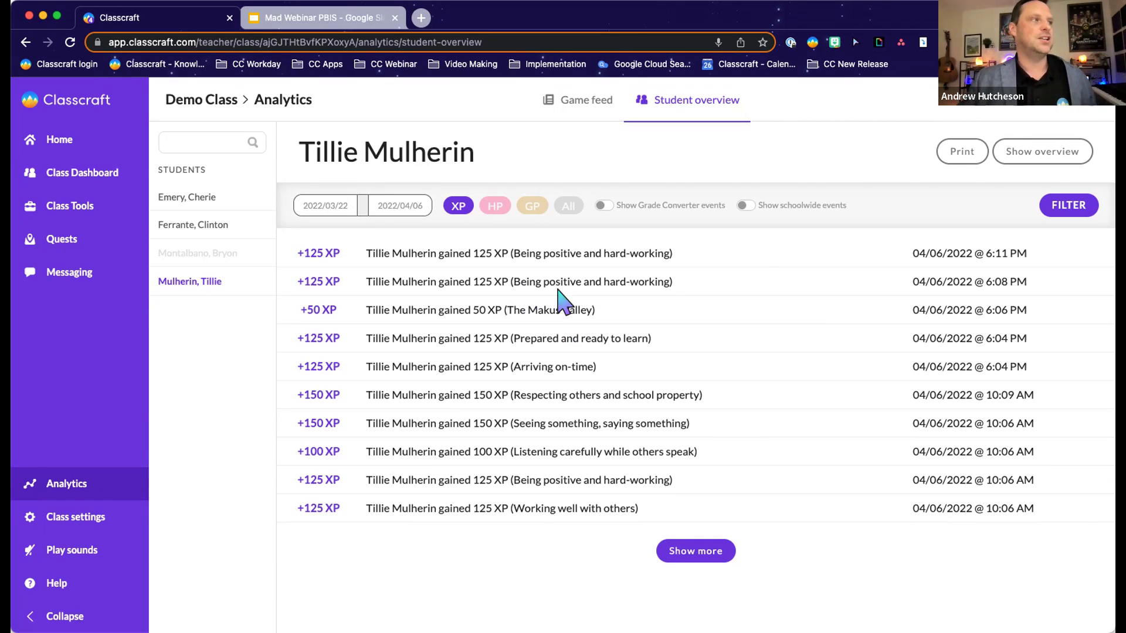
{"action": "left_click", "coordinate": [207, 238]}
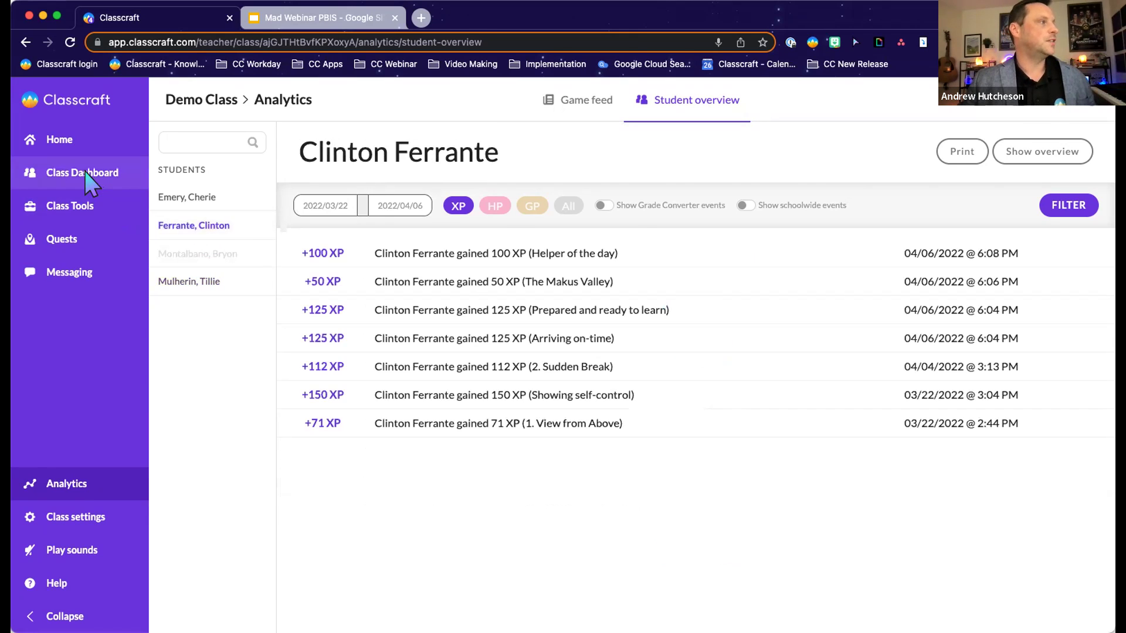
Give the second student on the Class Dashboard the negative behavior "Choosing to act impulsively".
{"action": "left_click", "coordinate": [83, 170]}
{"action": "mouse_move", "coordinate": [370, 214]}
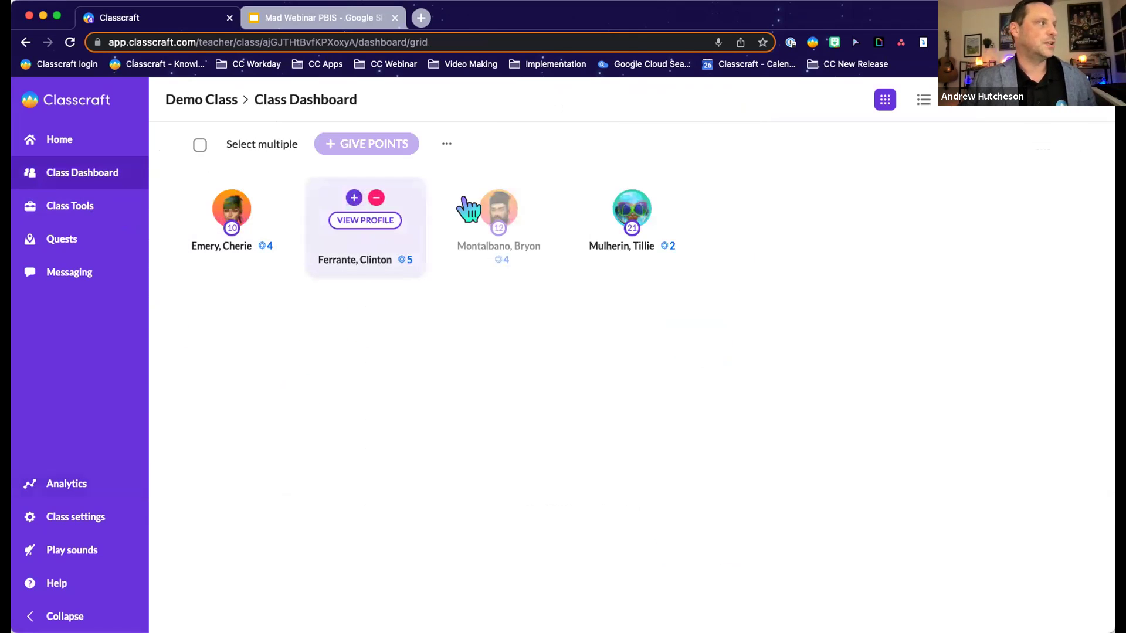
{"action": "left_click", "coordinate": [376, 199]}
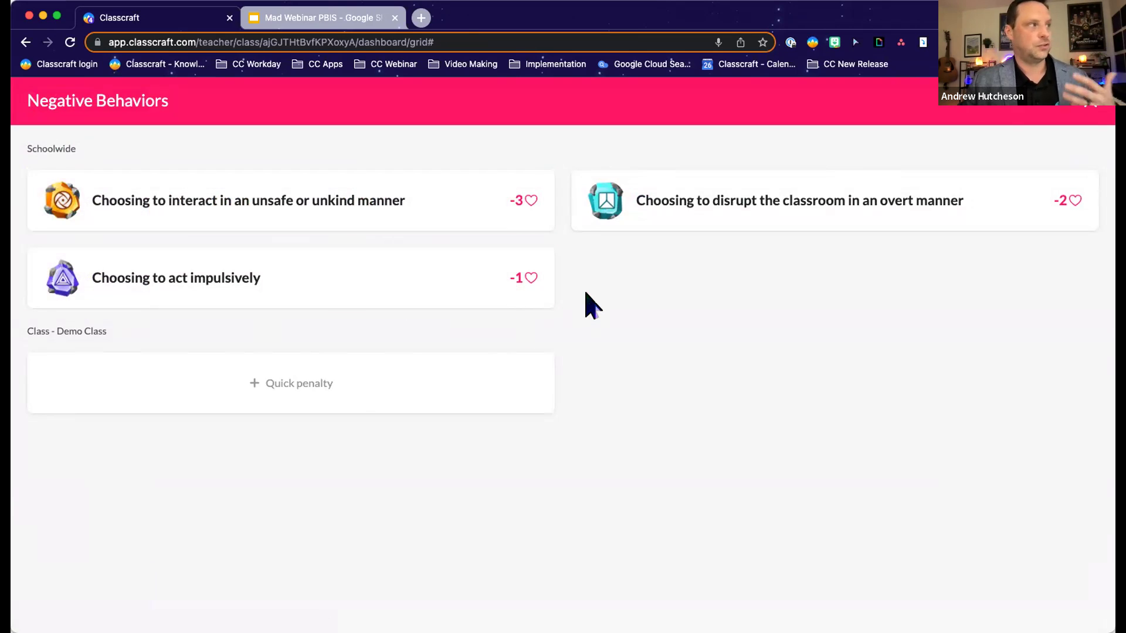
{"action": "left_click", "coordinate": [284, 282]}
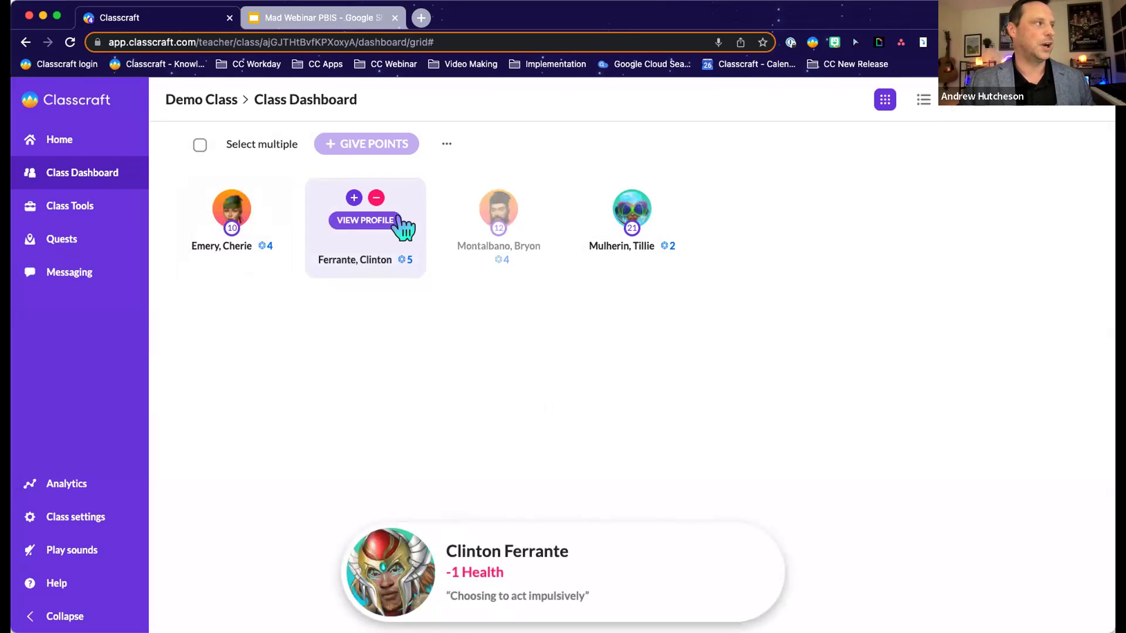
View the second student's profile with points and health, and return to the Class Dashboard.
{"action": "left_click", "coordinate": [378, 219]}
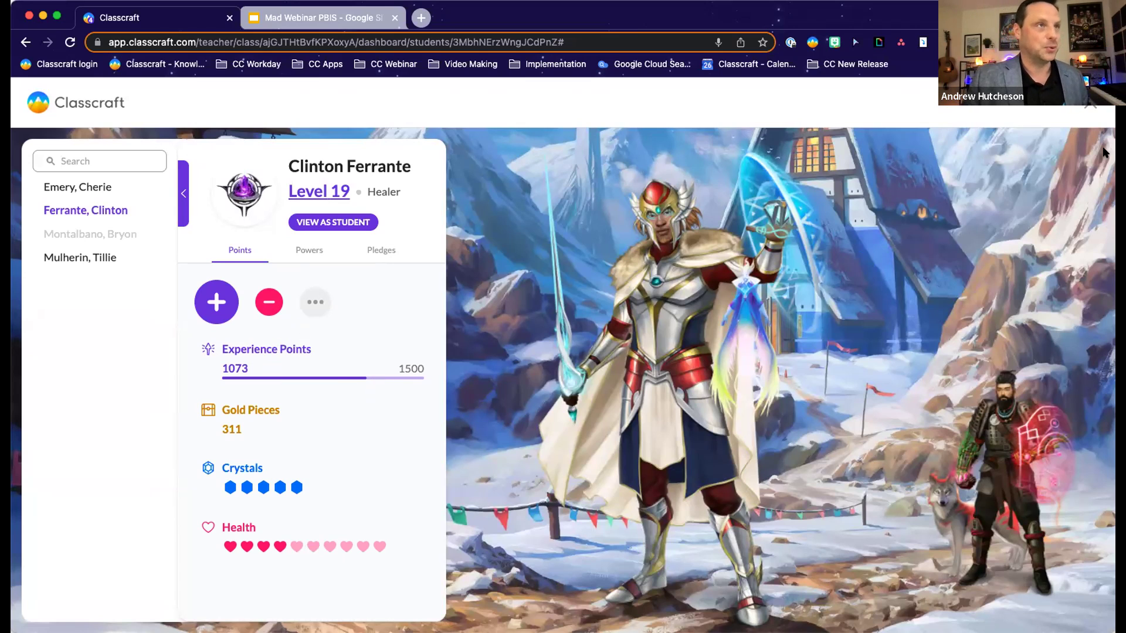
{"action": "left_click", "coordinate": [1088, 107]}
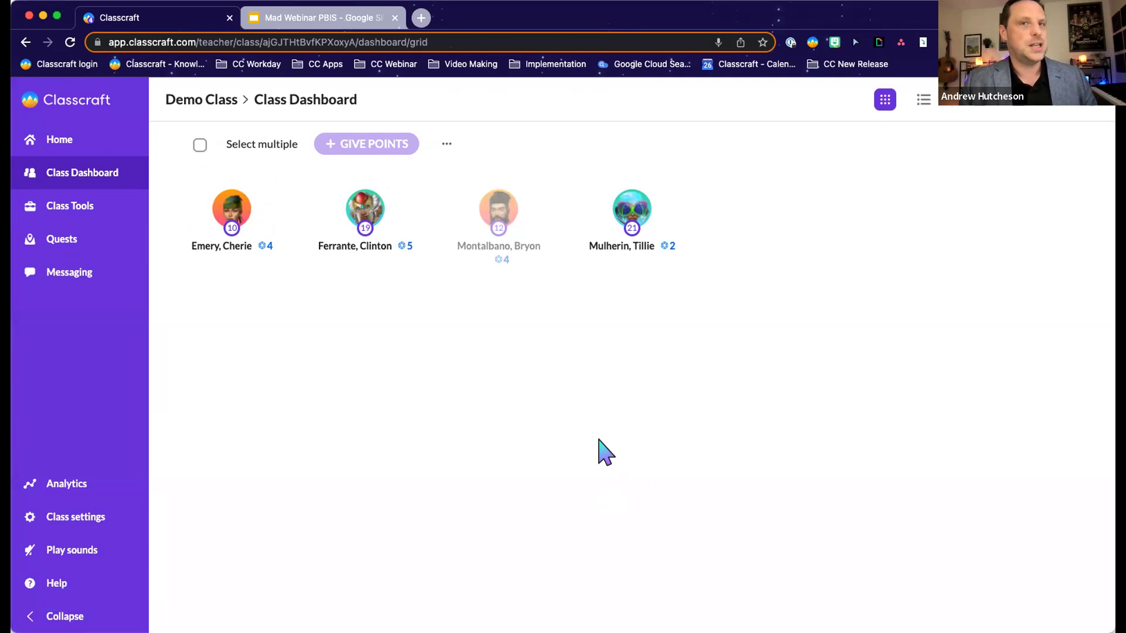
{"action": "mouse_move", "coordinate": [202, 264]}
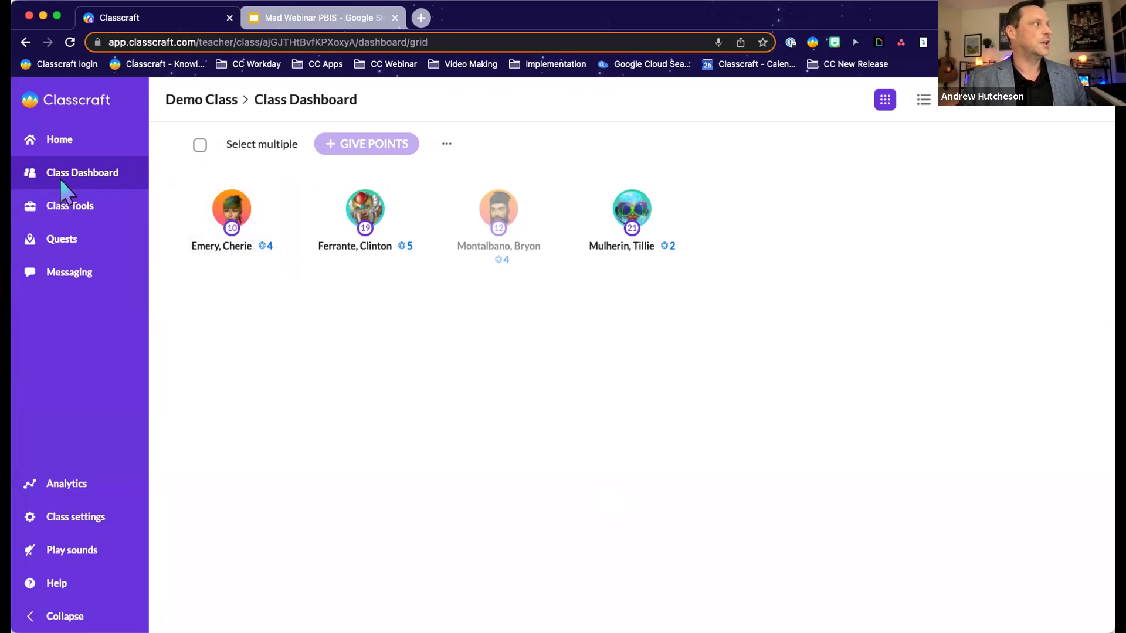
{"action": "mouse_move", "coordinate": [412, 207]}
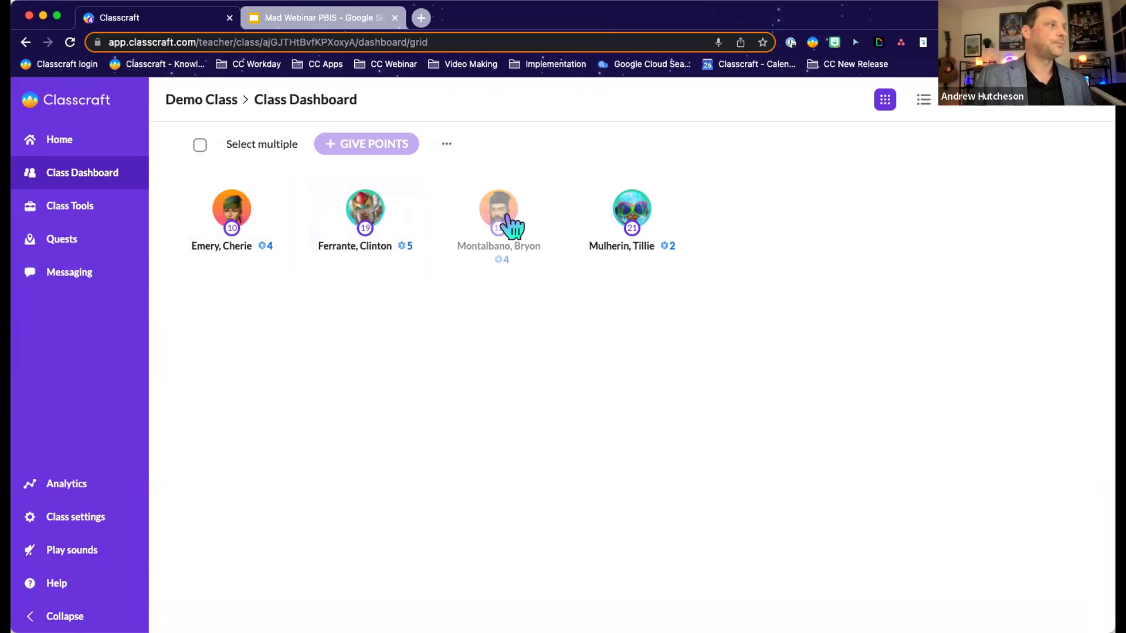
Filter the greyed-out student's event list in the Analytics student overview to show HP events.
{"action": "left_click", "coordinate": [65, 488]}
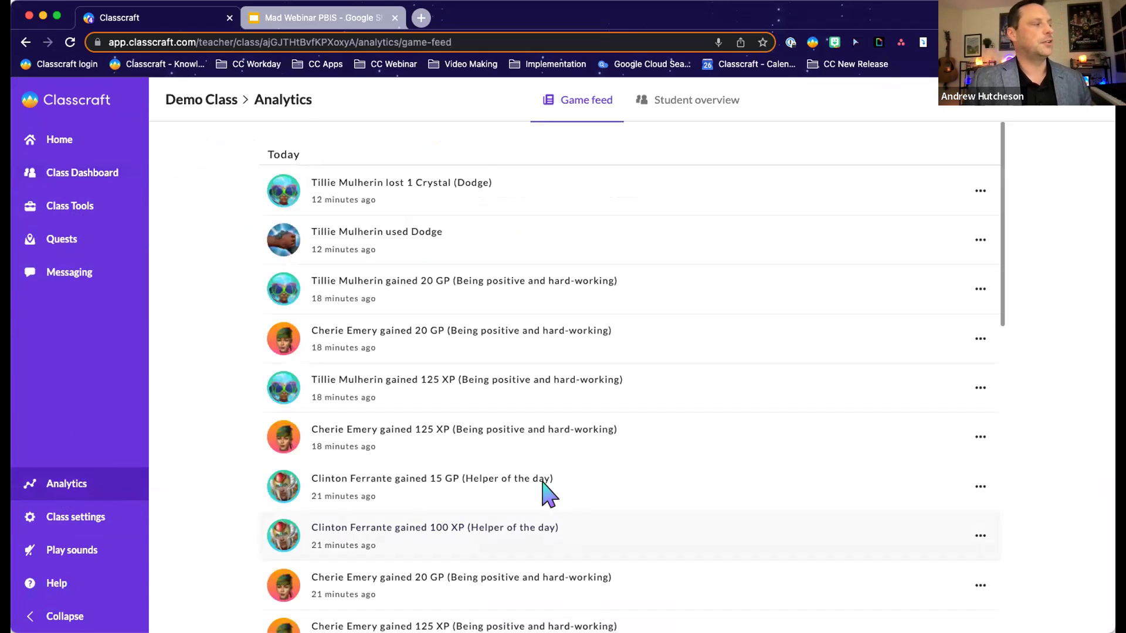
{"action": "left_click", "coordinate": [674, 108]}
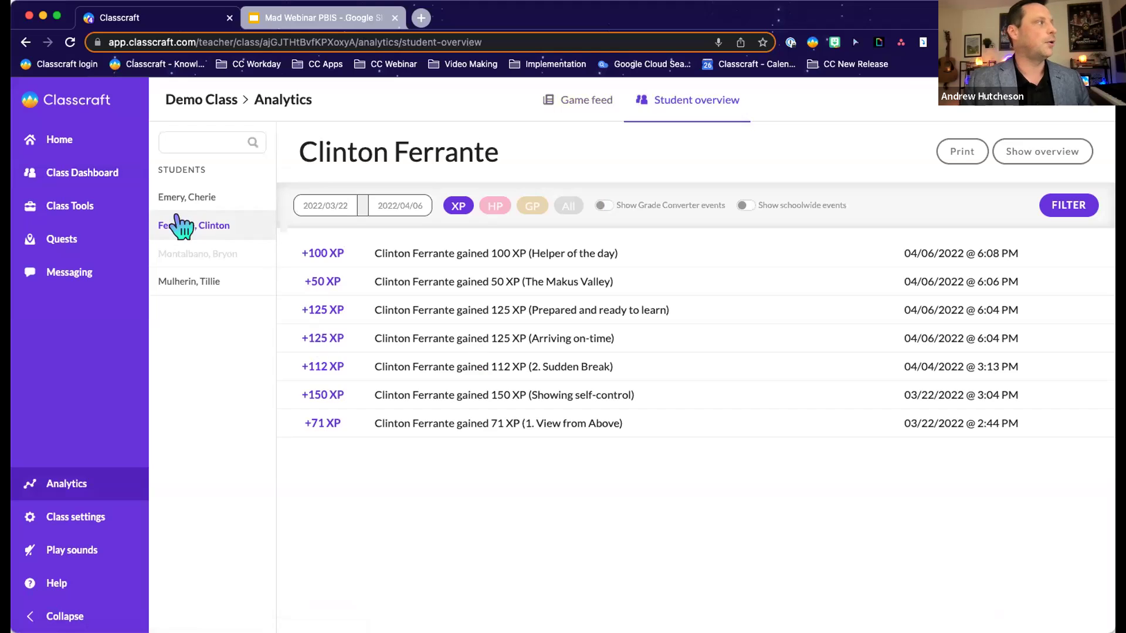
{"action": "left_click", "coordinate": [193, 253]}
{"action": "left_click", "coordinate": [493, 207]}
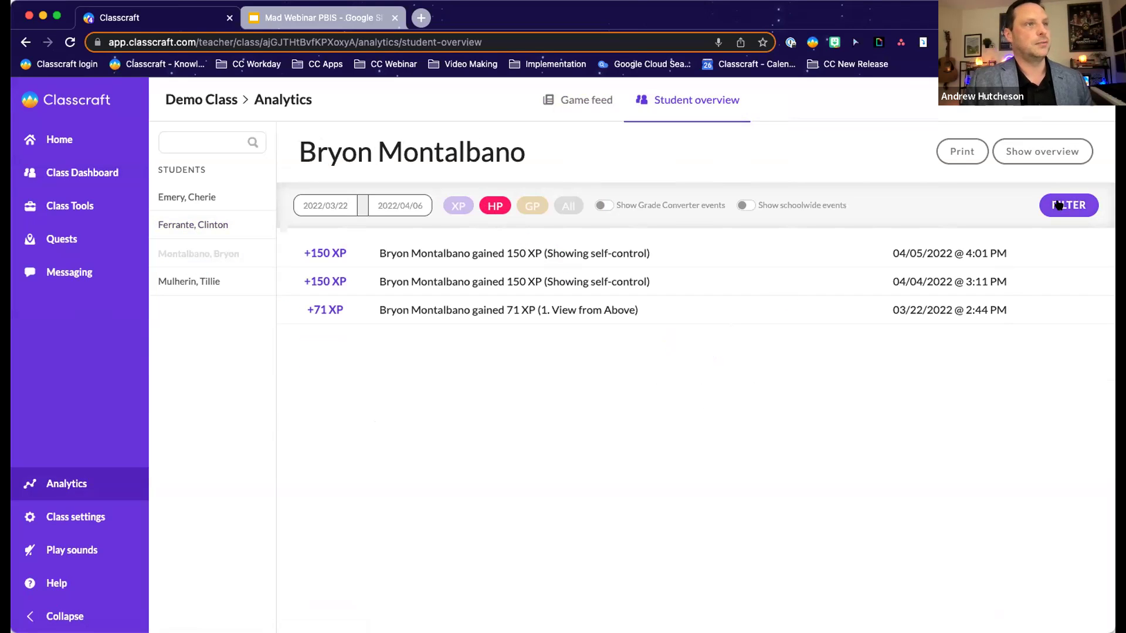
{"action": "left_click", "coordinate": [1080, 209]}
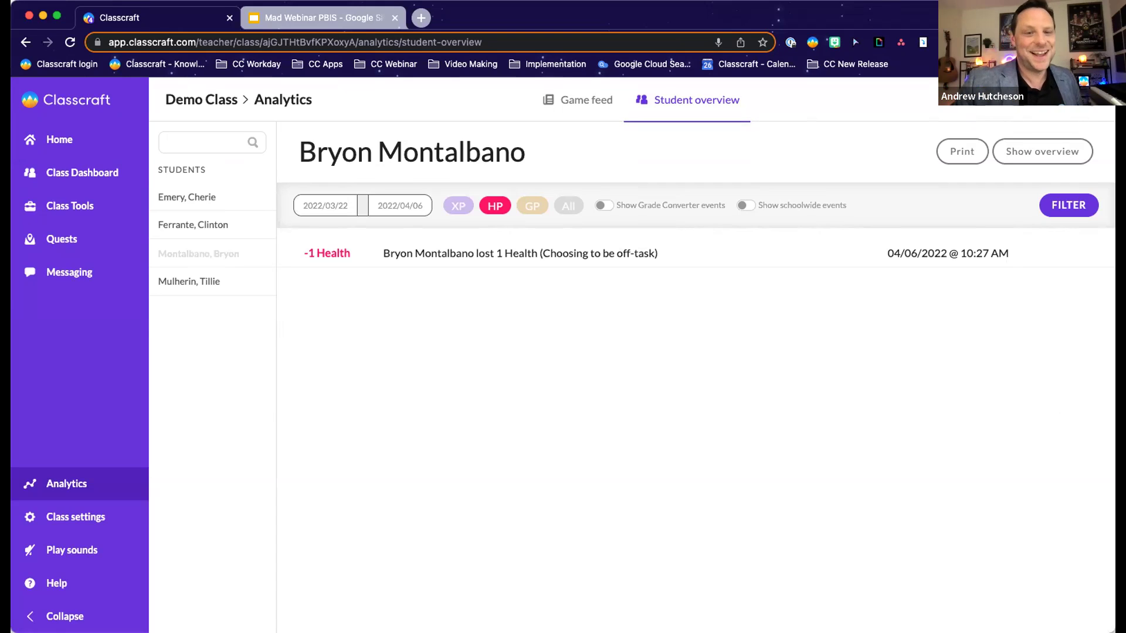
Leave the class for the teacher home page, and look over the To-Dos and Notifications under Activity.
{"action": "left_click", "coordinate": [54, 143]}
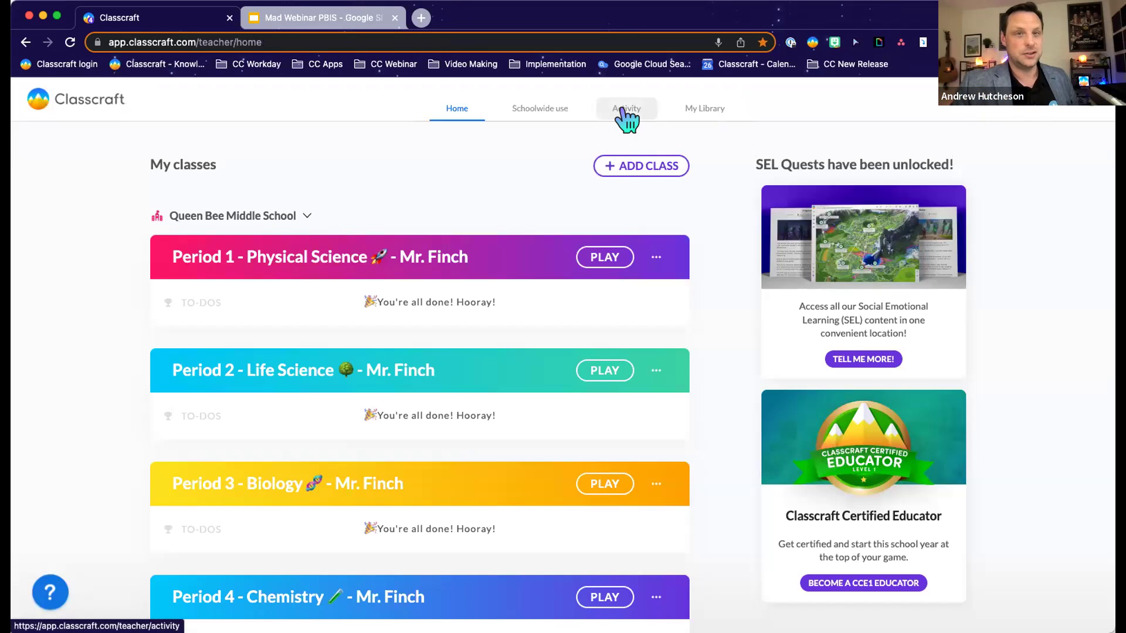
{"action": "left_click", "coordinate": [627, 119]}
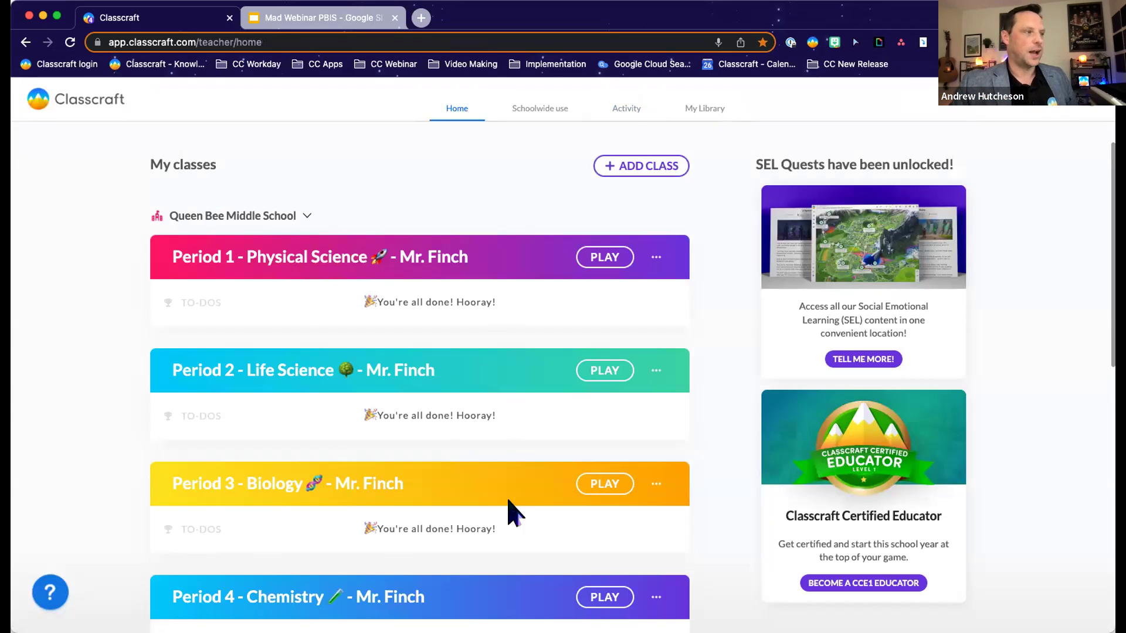
{"action": "left_click", "coordinate": [627, 111]}
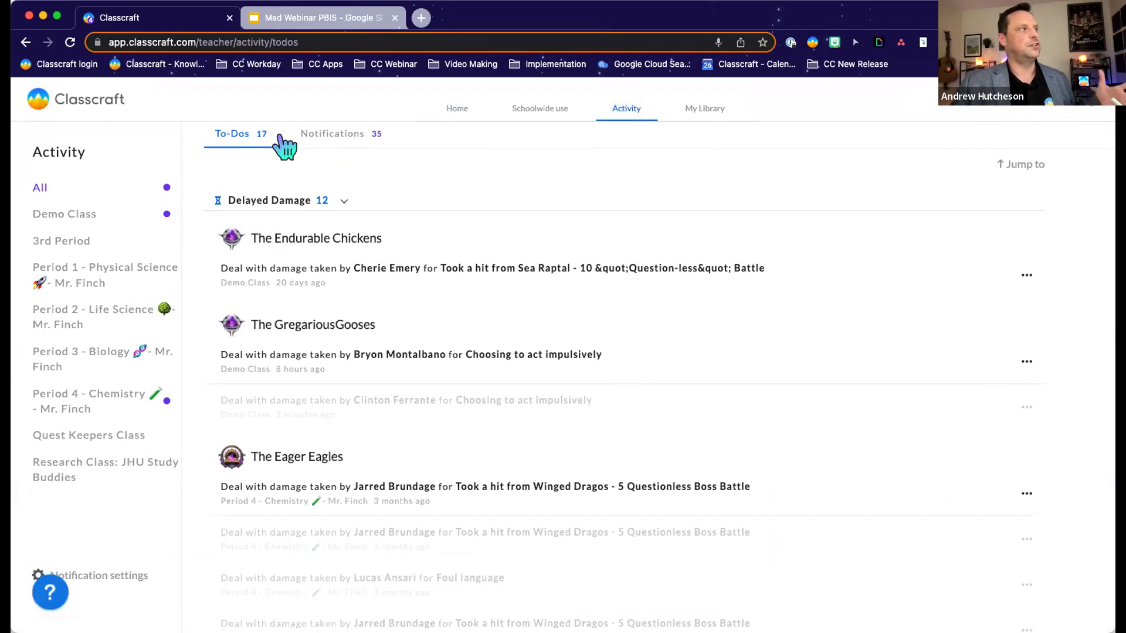
{"action": "left_click", "coordinate": [328, 141]}
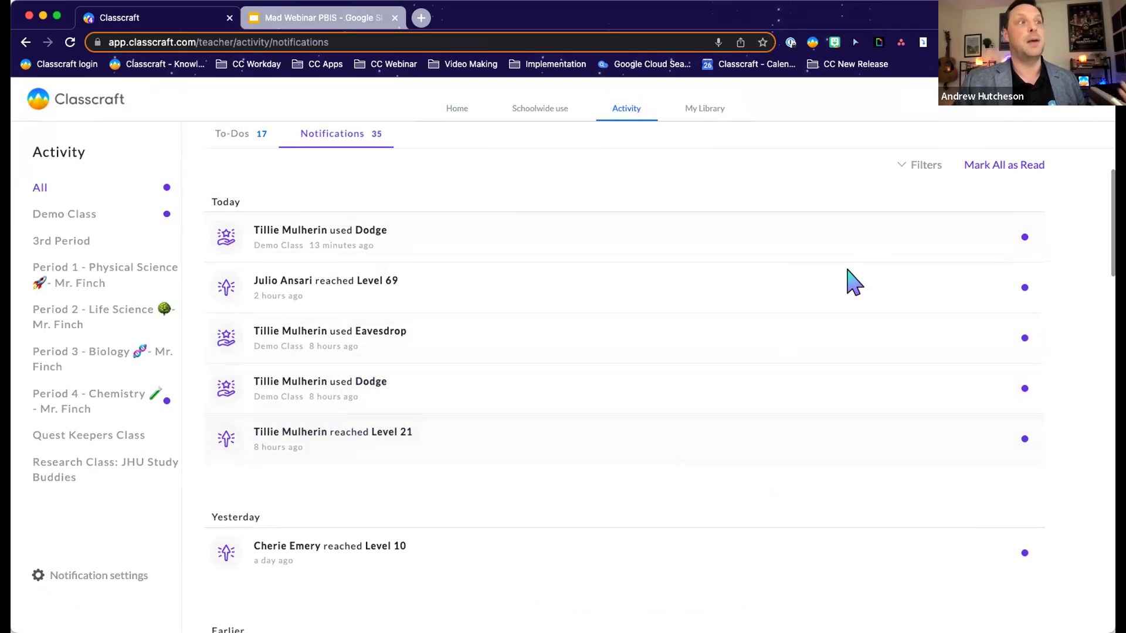
Filter the notifications by Quest progress, Assignments, Levels and Powers in turn.
{"action": "left_click", "coordinate": [915, 164]}
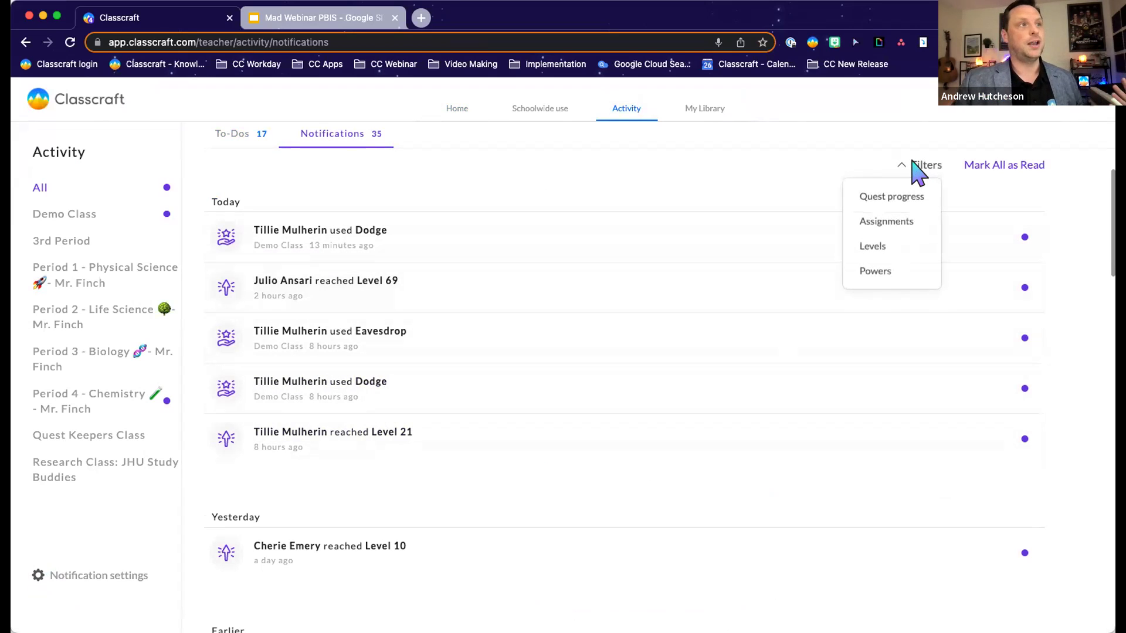
{"action": "left_click", "coordinate": [882, 197]}
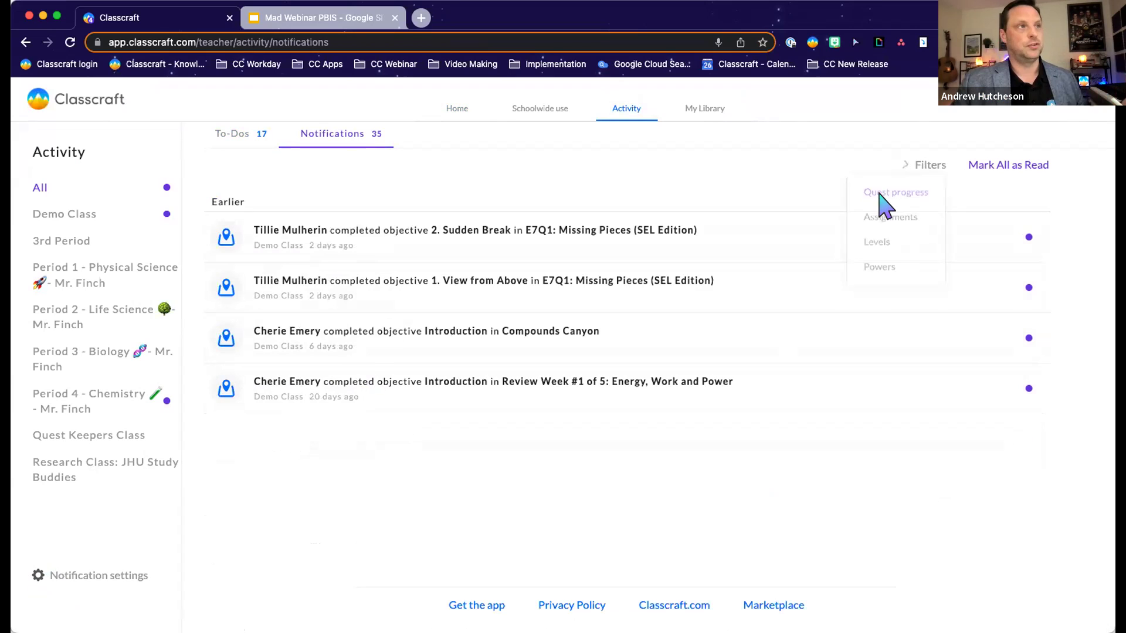
{"action": "left_click", "coordinate": [926, 168]}
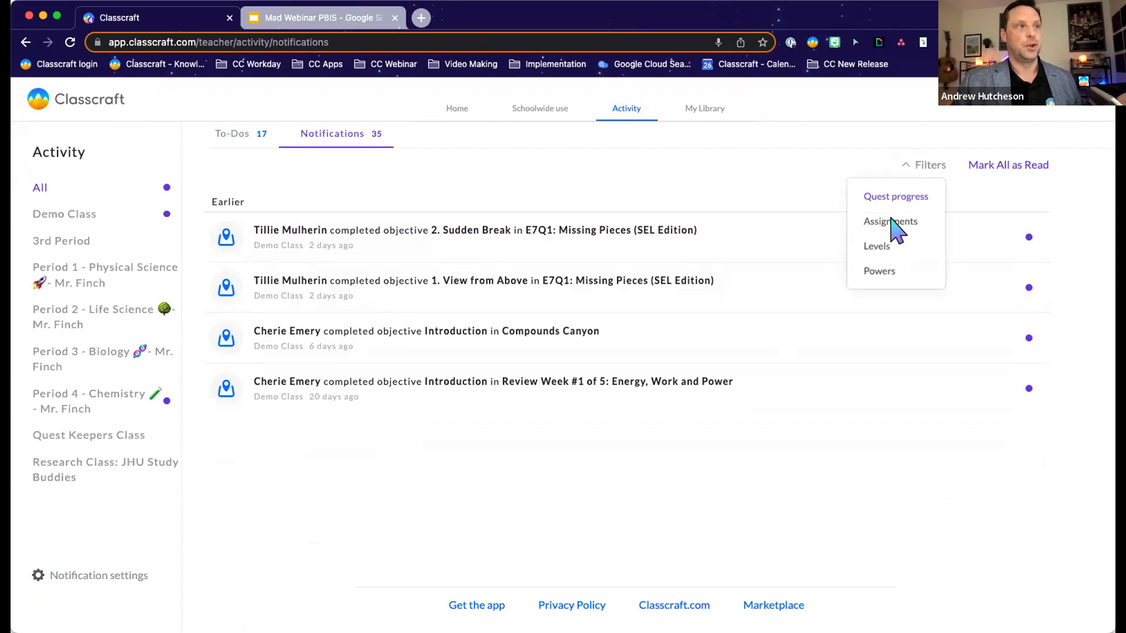
{"action": "left_click", "coordinate": [889, 221]}
{"action": "left_click", "coordinate": [926, 167]}
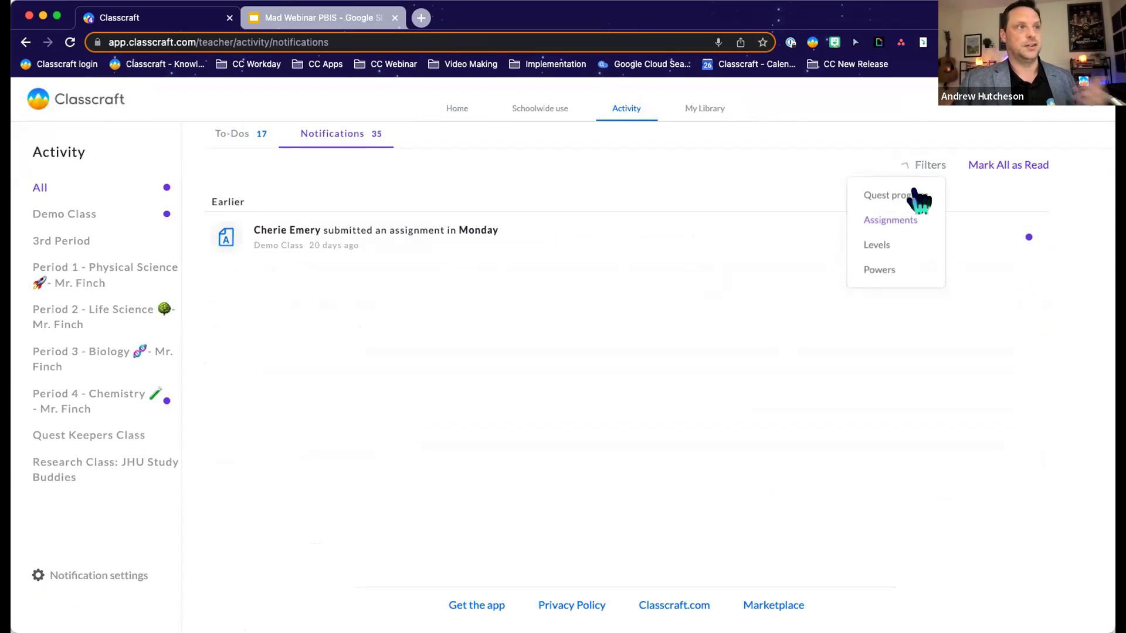
{"action": "left_click", "coordinate": [874, 247]}
{"action": "left_click", "coordinate": [927, 169]}
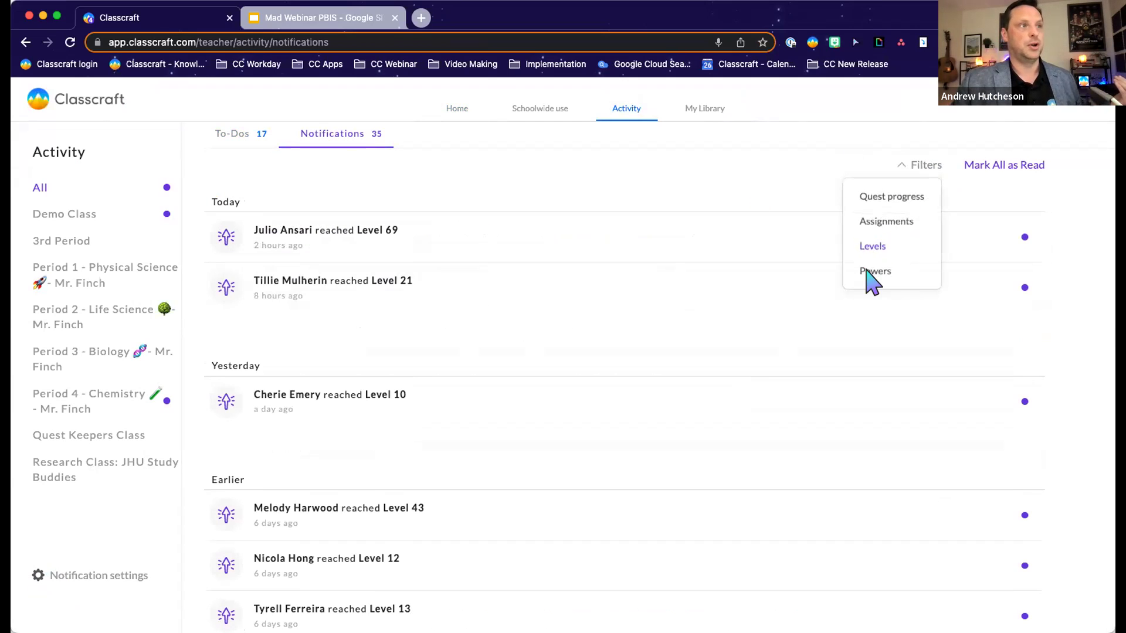
{"action": "left_click", "coordinate": [872, 274]}
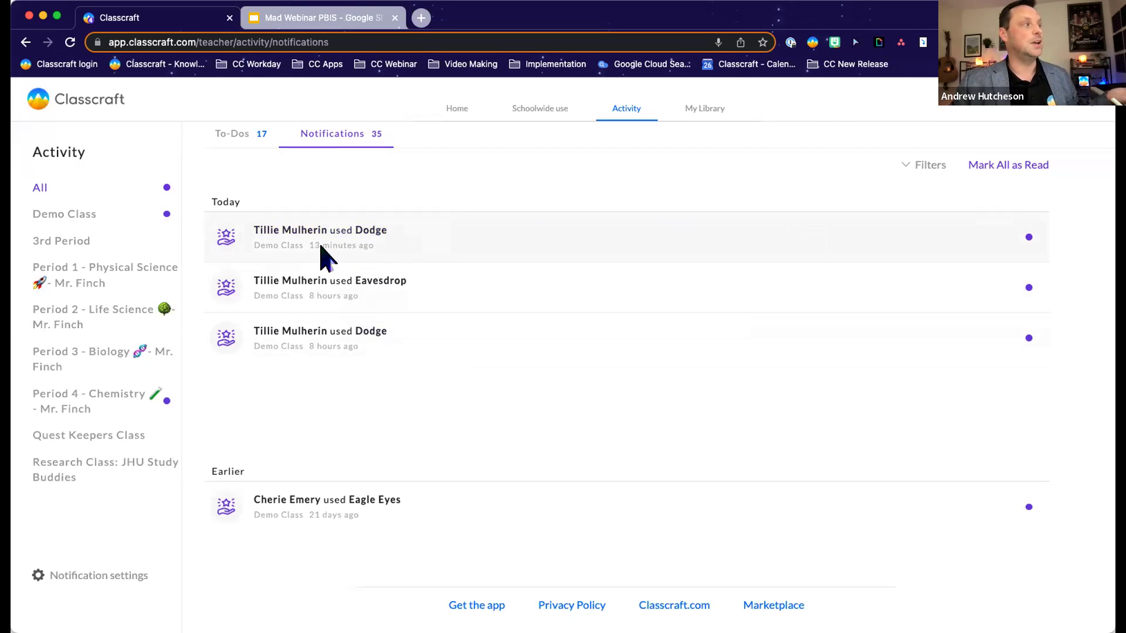
Return to the To-Dos and jump to the Delayed damage section.
{"action": "left_click", "coordinate": [230, 135]}
{"action": "left_click", "coordinate": [1024, 165]}
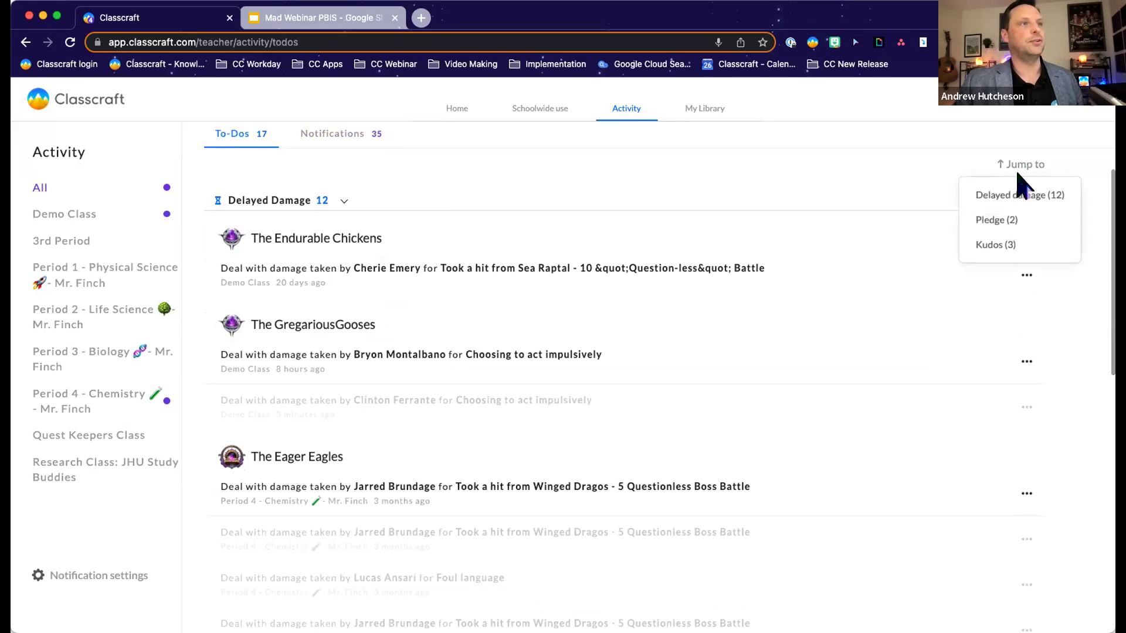
{"action": "left_click", "coordinate": [1000, 196]}
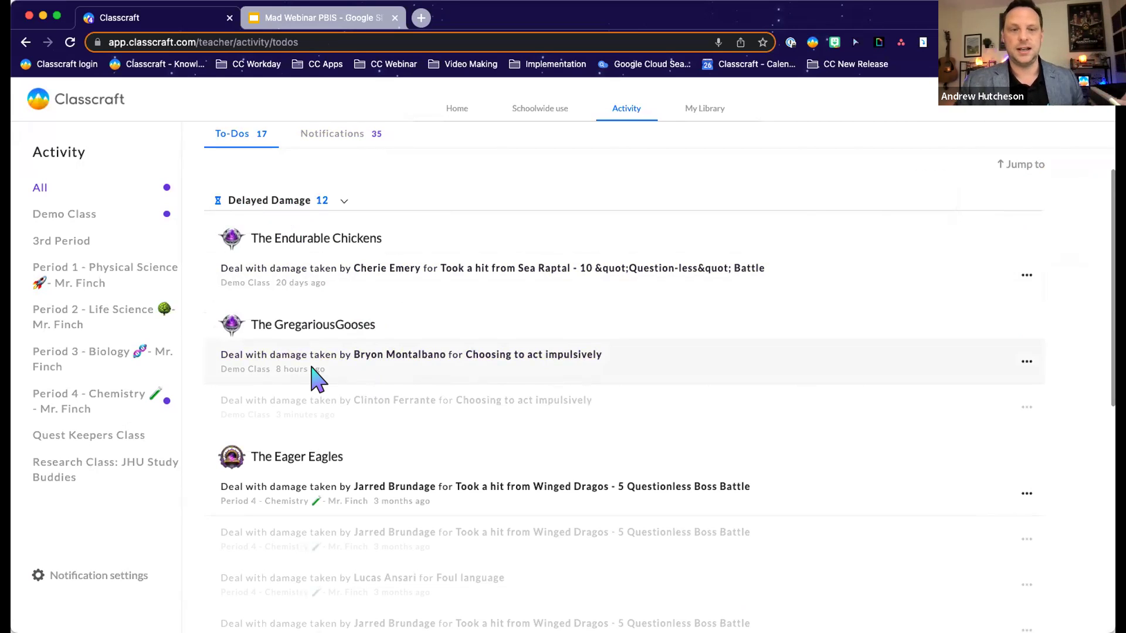
Resolve The GregariousGooses' delayed damage for Choosing to act impulsively, letting the student fall and accept their fate, and apply the remaining teammate's damage.
{"action": "left_click", "coordinate": [485, 362]}
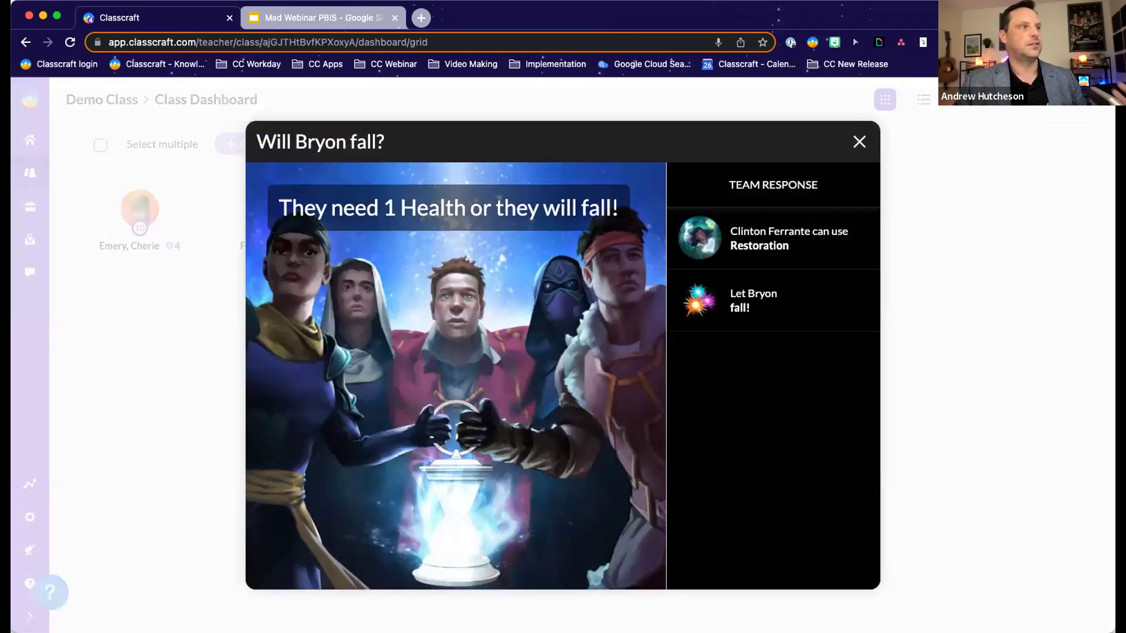
{"action": "left_click", "coordinate": [752, 314]}
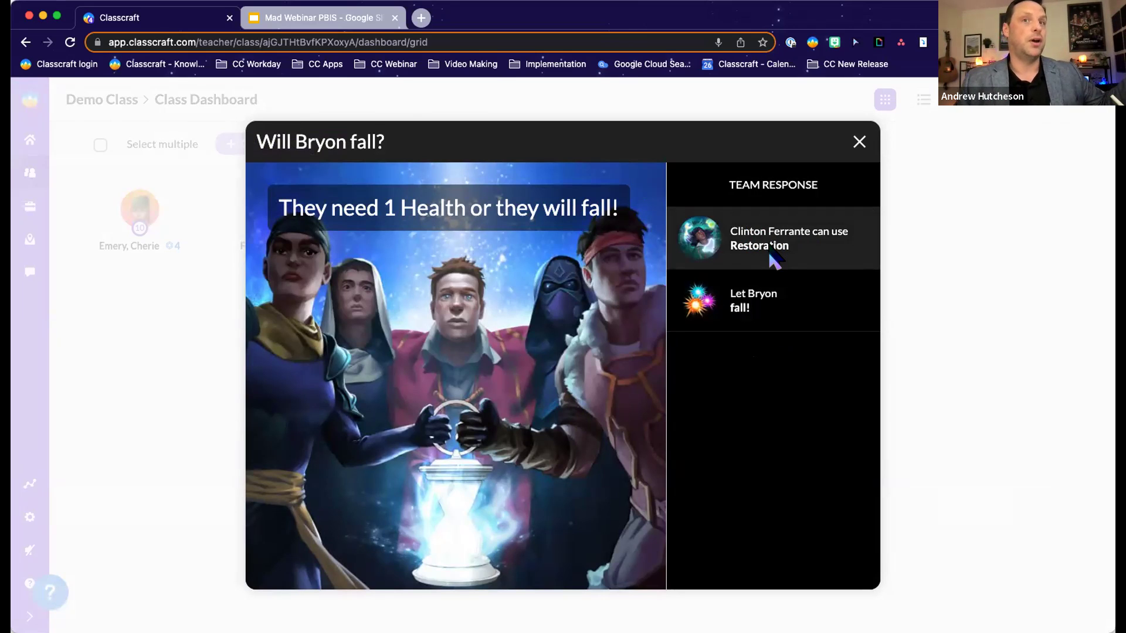
{"action": "left_click", "coordinate": [761, 308]}
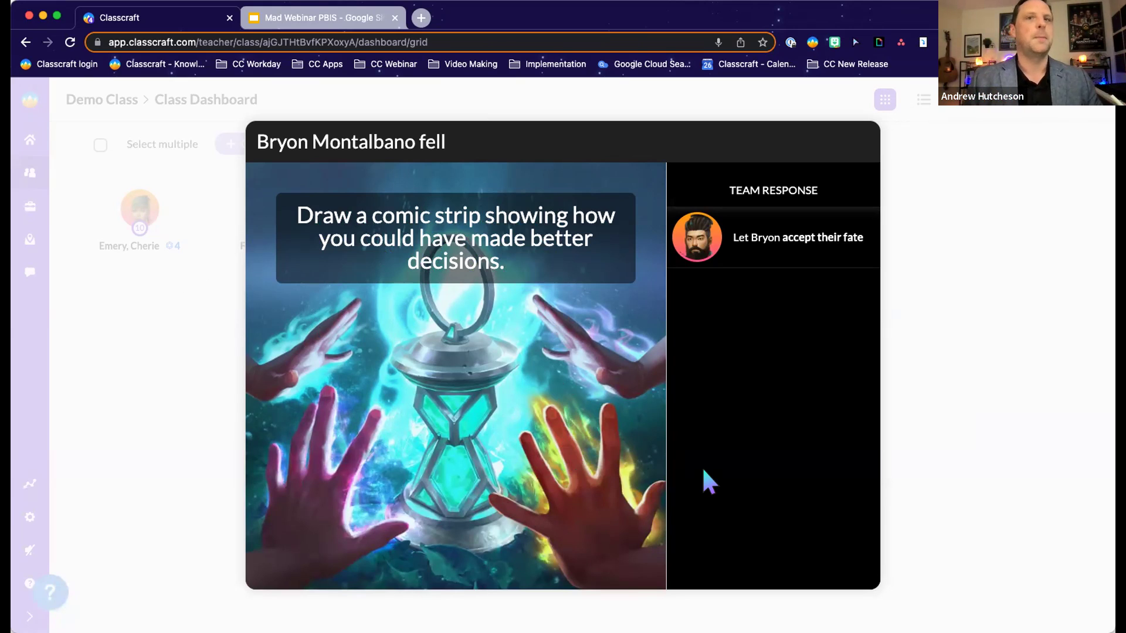
{"action": "left_click", "coordinate": [782, 235]}
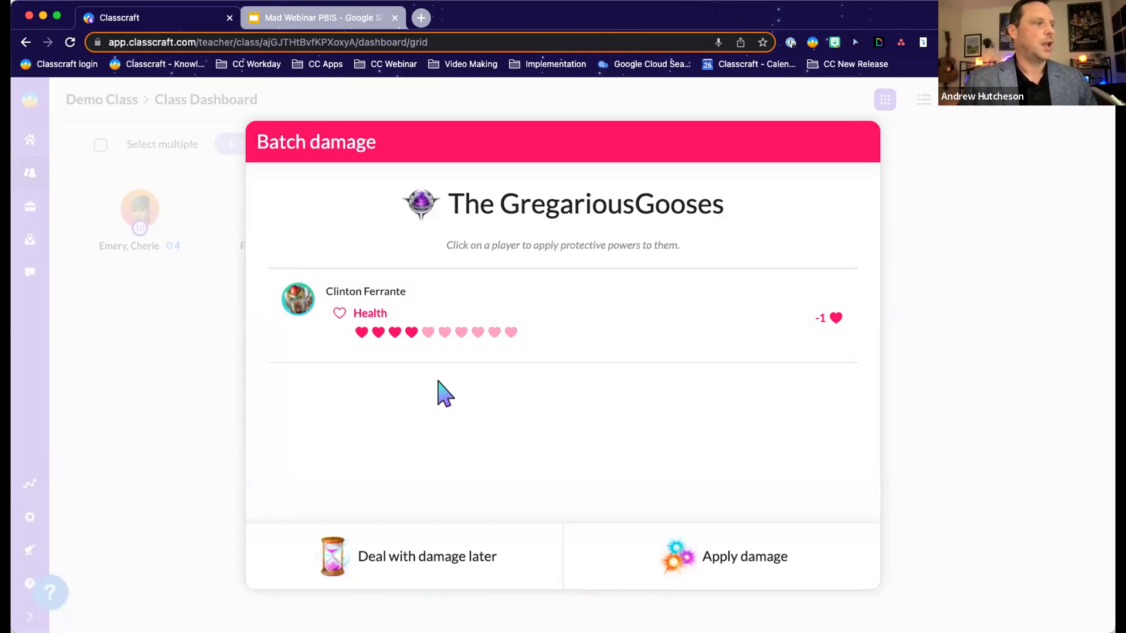
{"action": "left_click", "coordinate": [727, 571]}
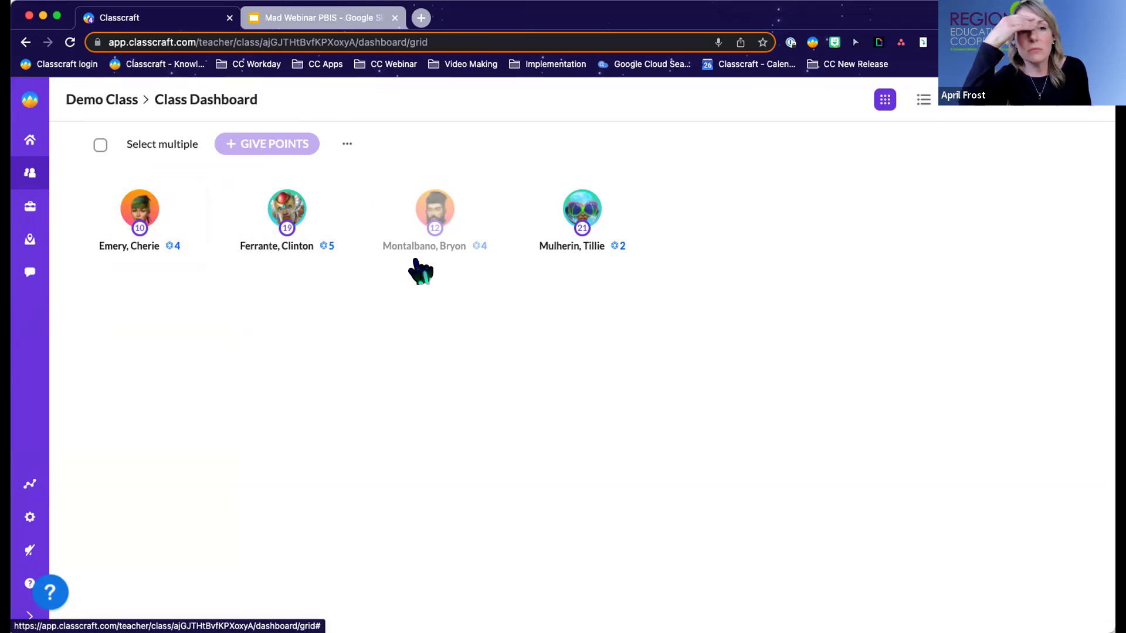
Open the Demo Class Analytics student overview and show the greyed-out student's overview graphs instead of the event list.
{"action": "left_click", "coordinate": [28, 485]}
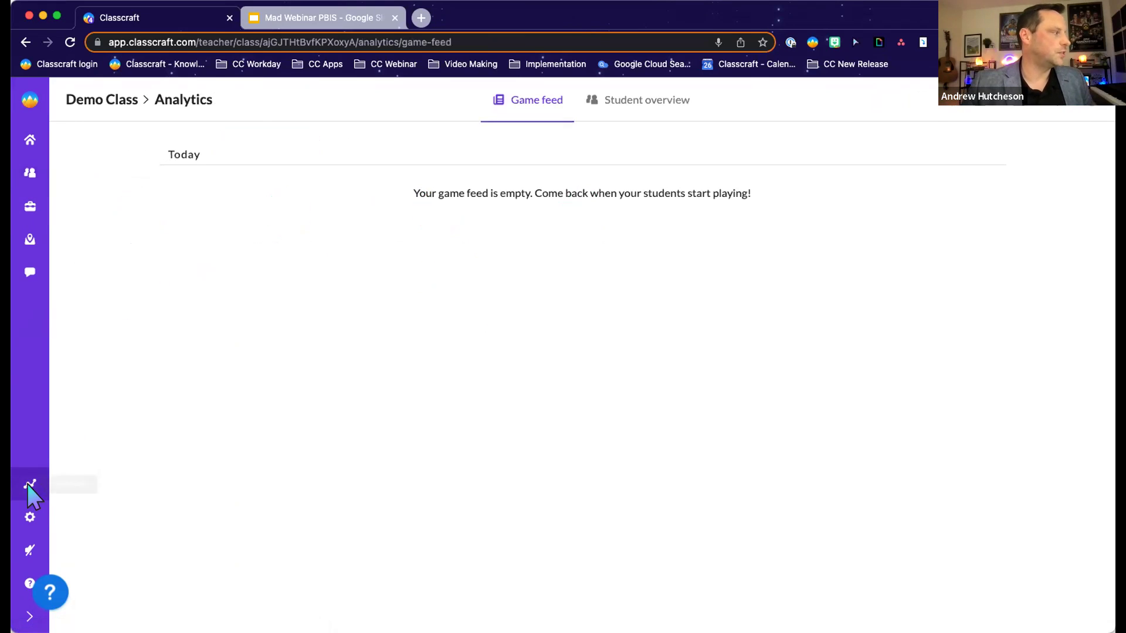
{"action": "left_click", "coordinate": [659, 102]}
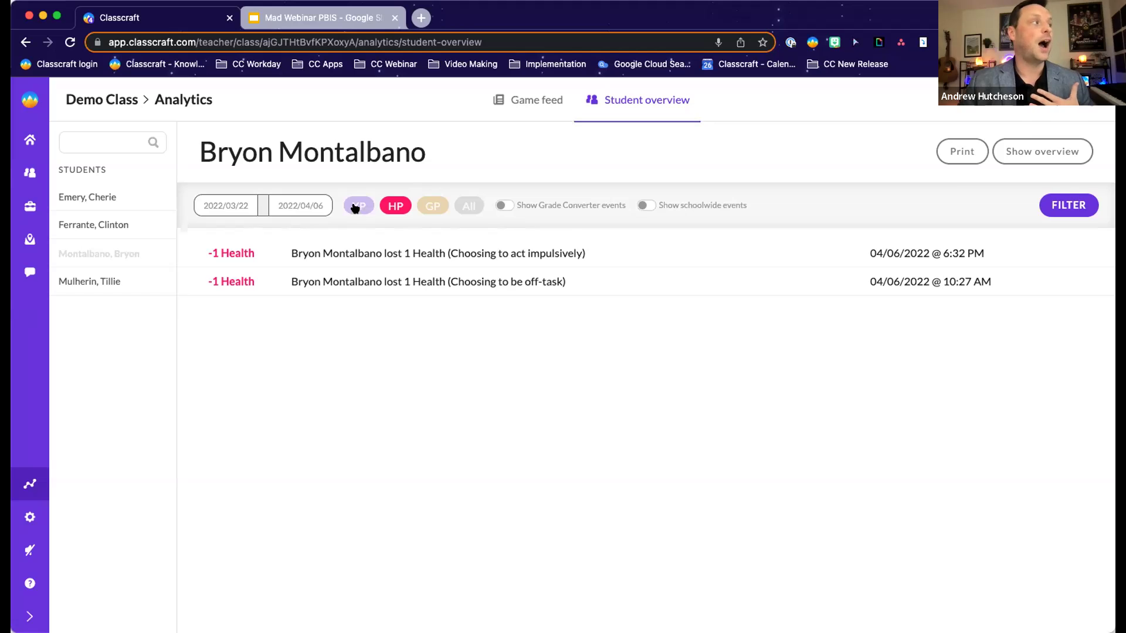
{"action": "left_click", "coordinate": [1039, 154]}
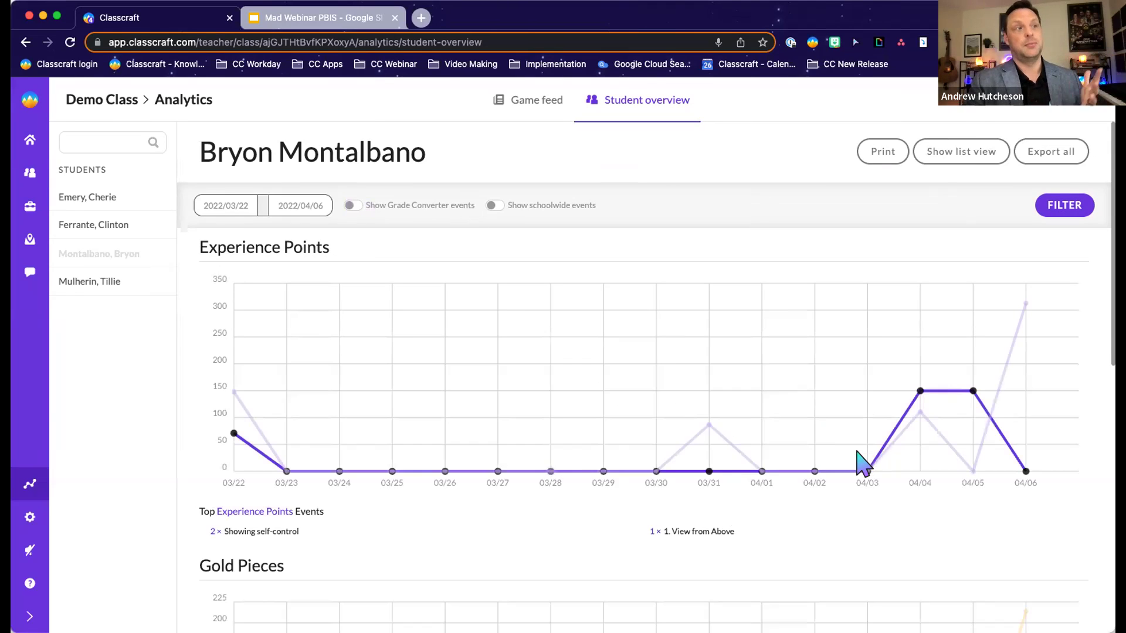
Compare the class and player Experience Points for 03/31, look over the Gold Pieces and Health graphs, and return to the list view.
{"action": "scroll", "coordinate": [864, 463], "scroll_direction": "down", "scroll_amount": 3}
{"action": "scroll", "coordinate": [863, 464], "scroll_direction": "down", "scroll_amount": 1}
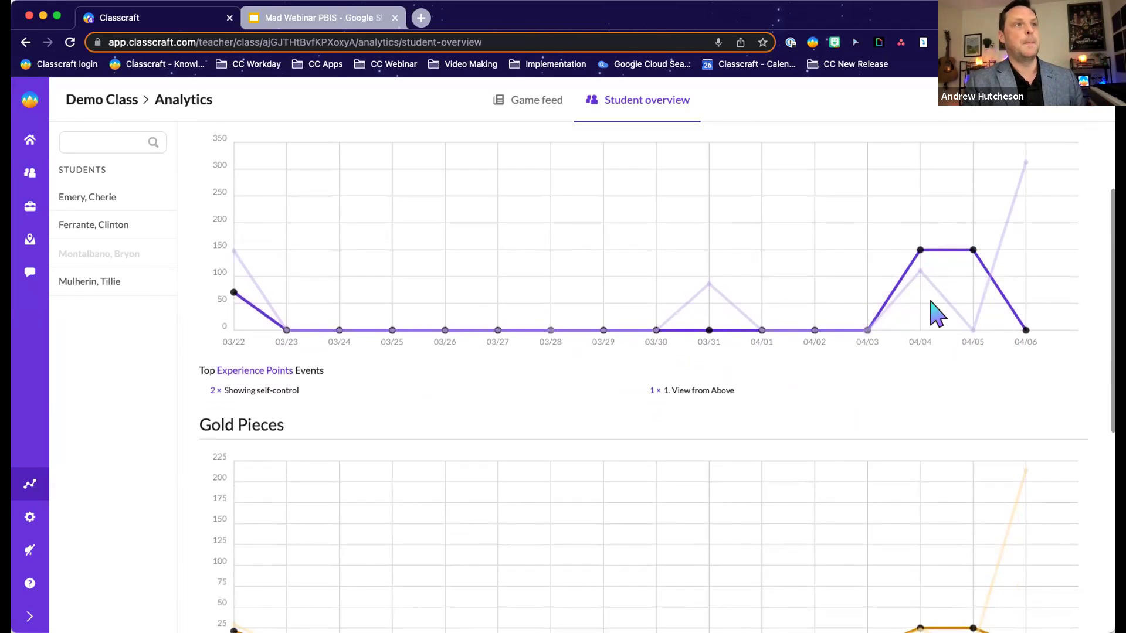
{"action": "mouse_move", "coordinate": [706, 286]}
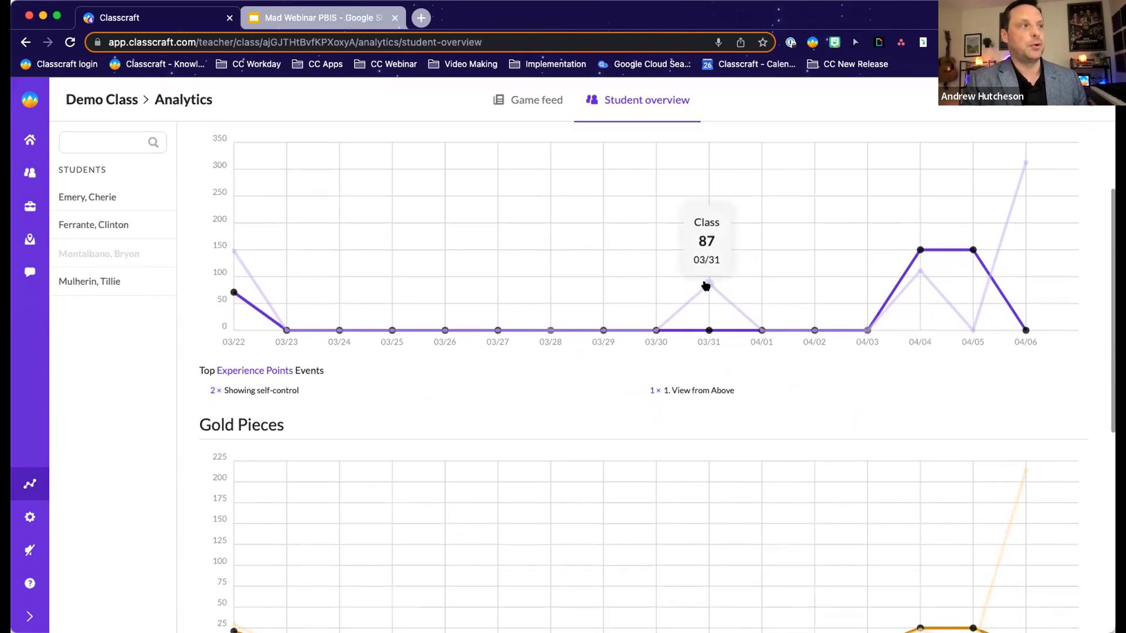
{"action": "scroll", "coordinate": [706, 286], "scroll_direction": "up", "scroll_amount": 5}
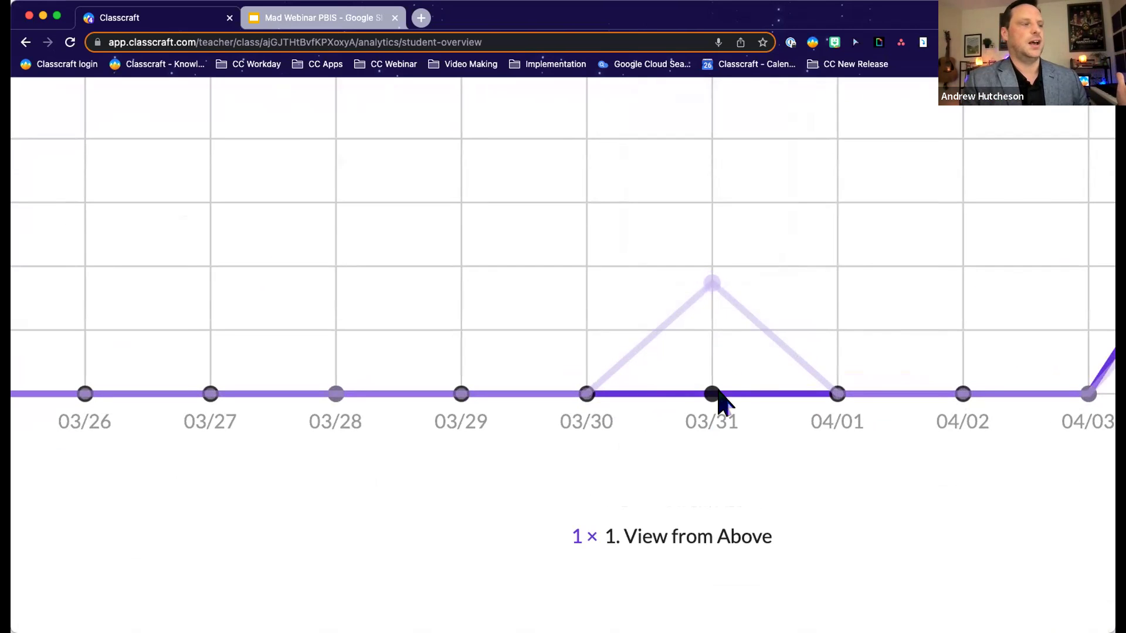
{"action": "mouse_move", "coordinate": [711, 396]}
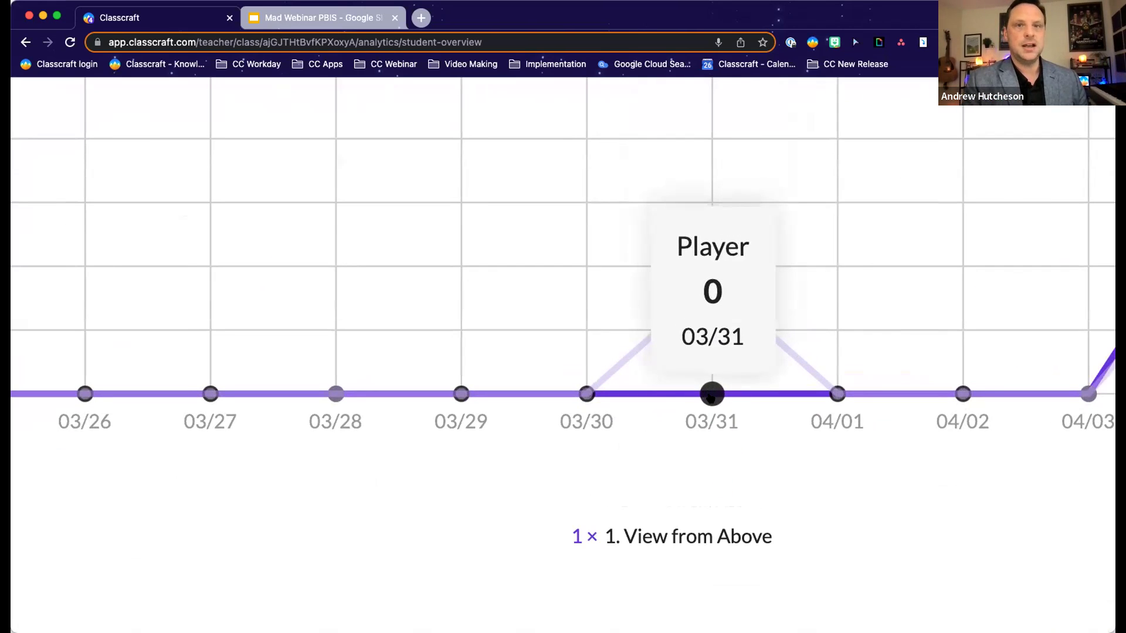
{"action": "scroll", "coordinate": [711, 395], "scroll_direction": "down", "scroll_amount": 5}
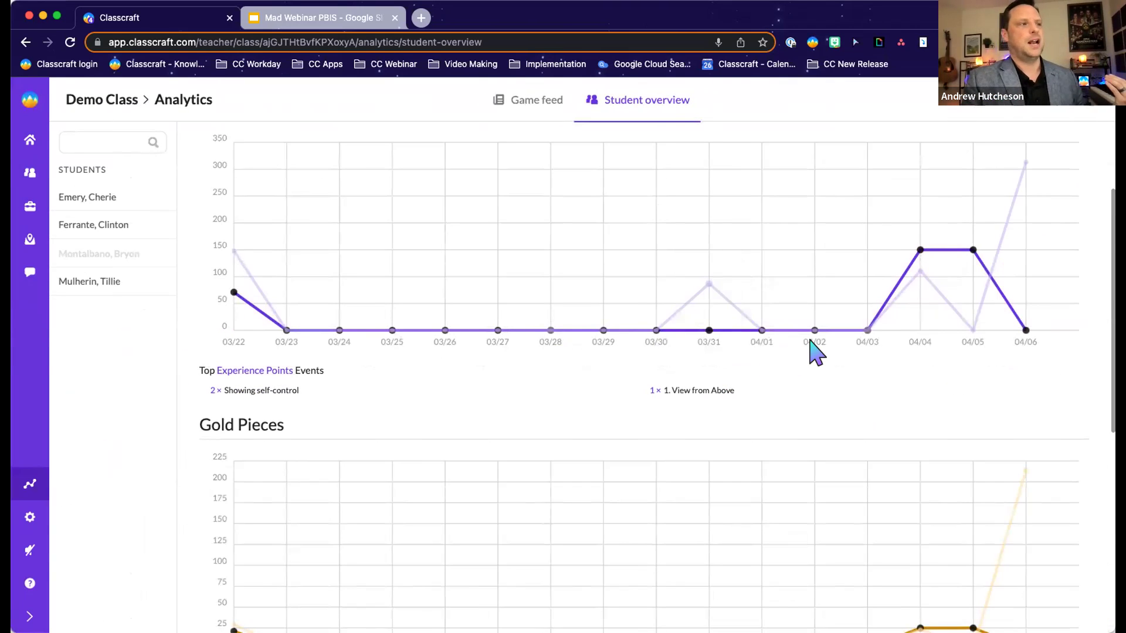
{"action": "scroll", "coordinate": [816, 352], "scroll_direction": "down", "scroll_amount": 7}
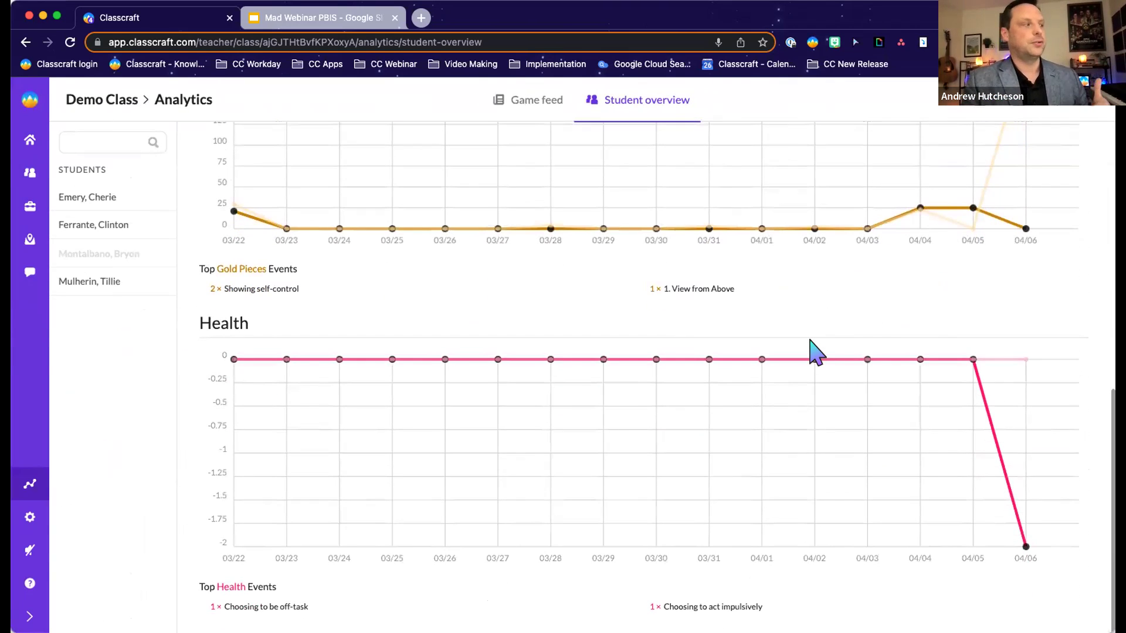
{"action": "scroll", "coordinate": [817, 352], "scroll_direction": "up", "scroll_amount": 10}
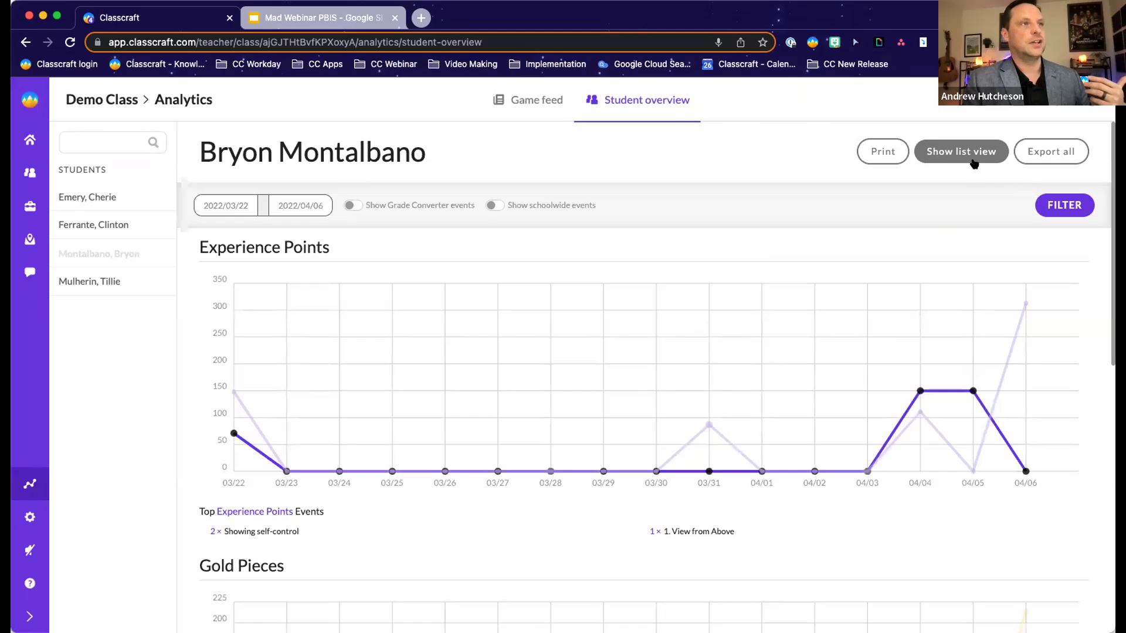
{"action": "left_click", "coordinate": [974, 160]}
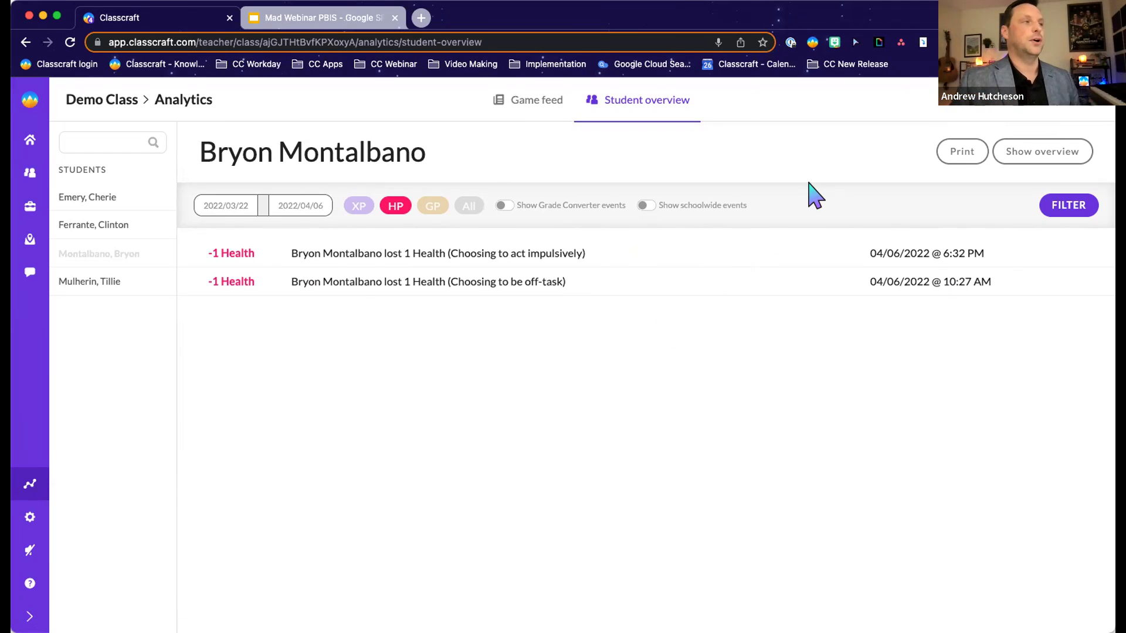
Switch from the teacher account to the admin account by signing out and logging in with Google, and open the Organization List.
{"action": "left_click", "coordinate": [1085, 99]}
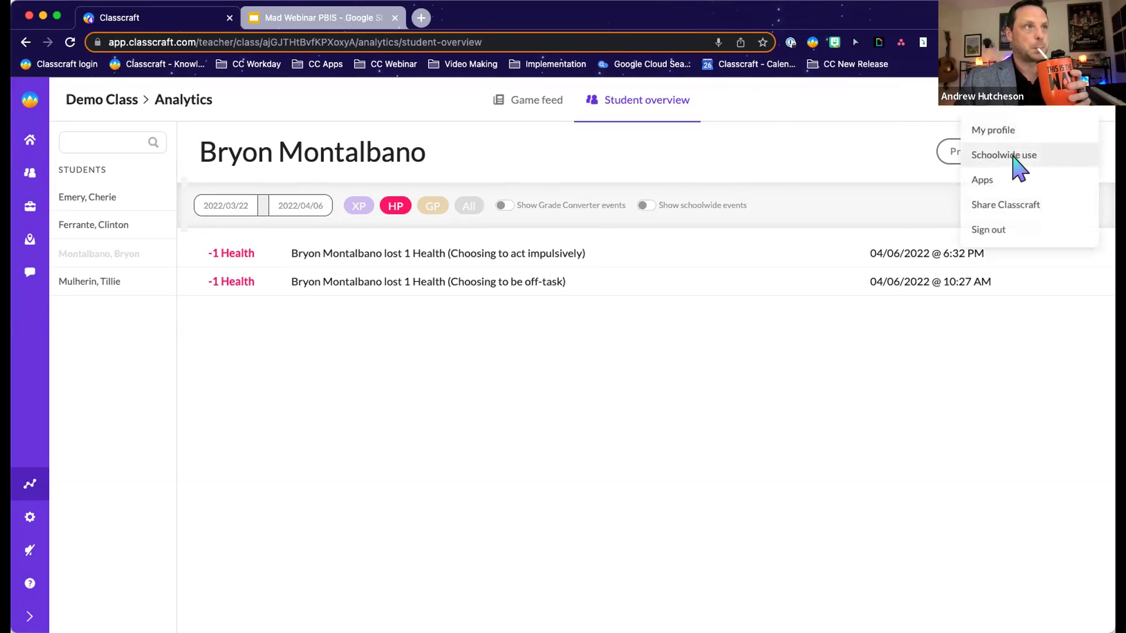
{"action": "left_click", "coordinate": [989, 231]}
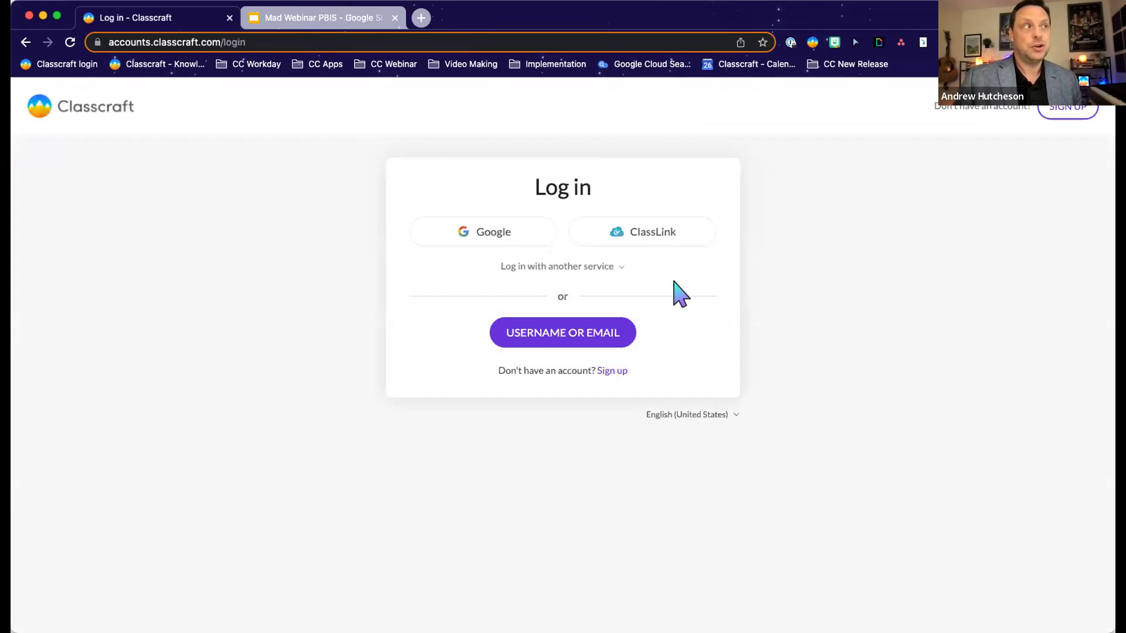
{"action": "left_click", "coordinate": [500, 229]}
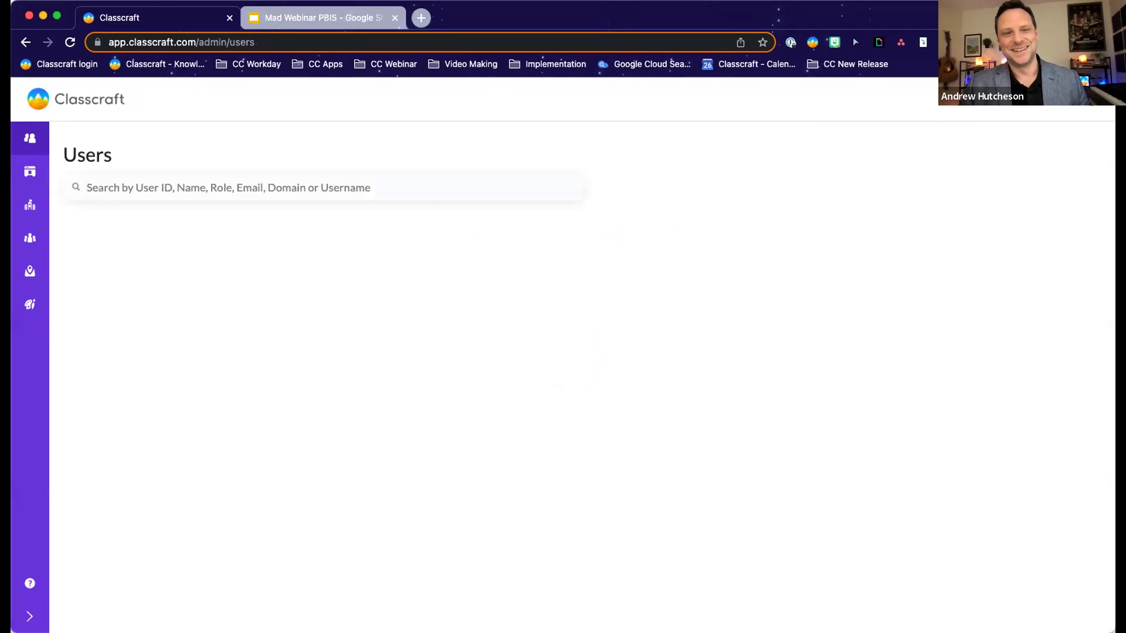
{"action": "left_click", "coordinate": [32, 238]}
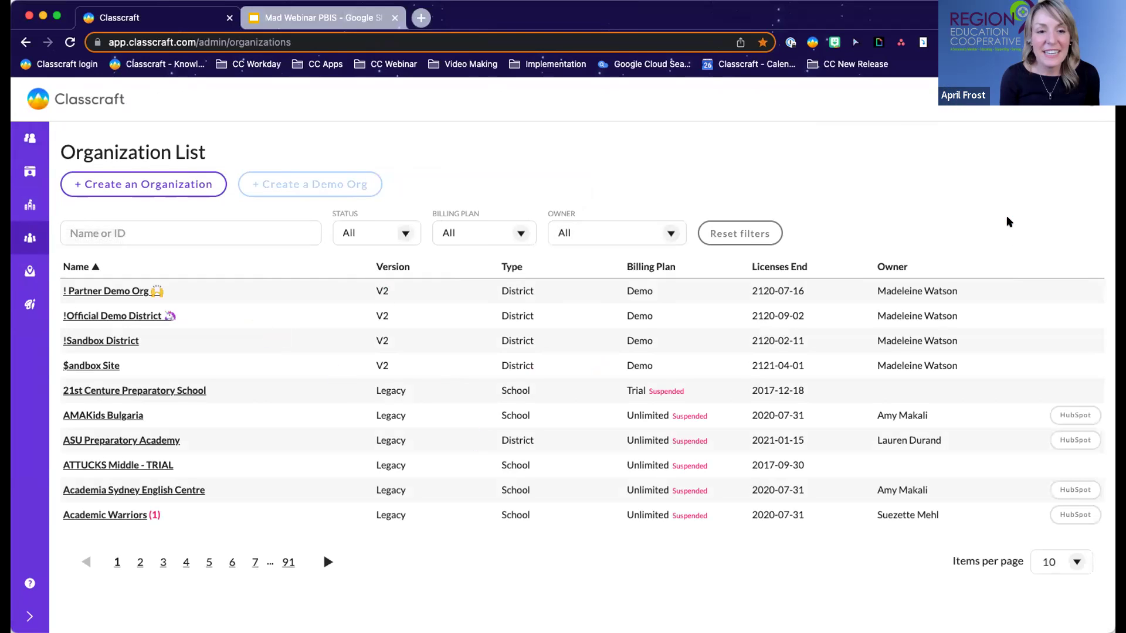